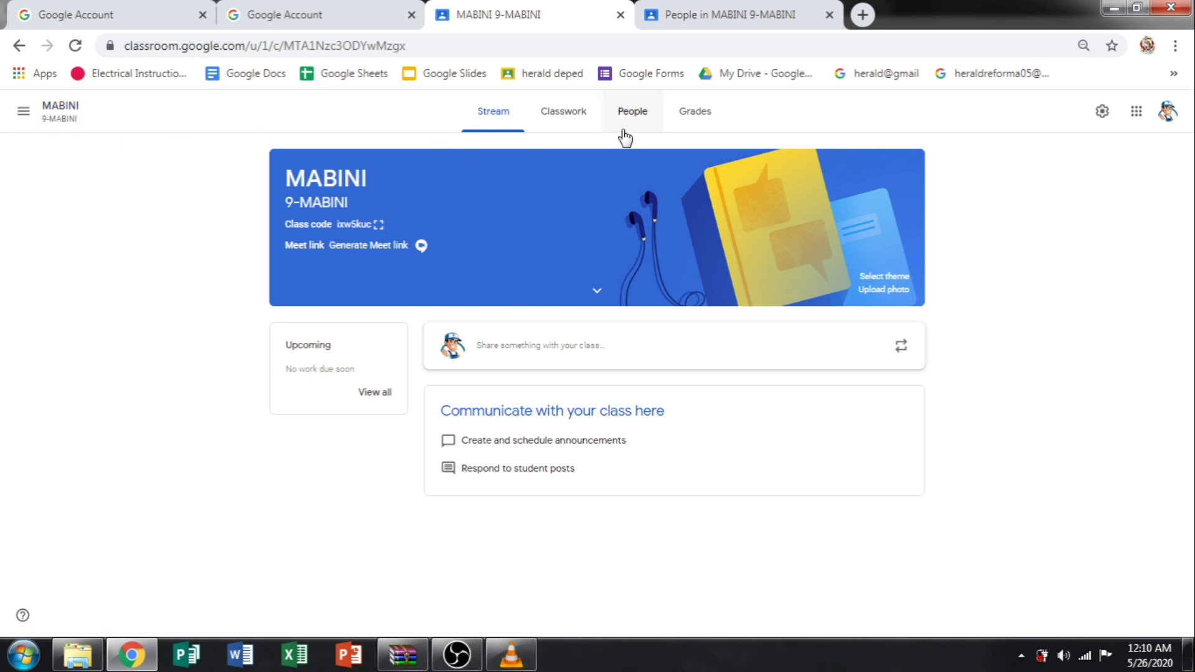
- Create a new classwork material in the MABINI class titled "Information sheet 2.3 Maintenance Procedure"
{"action": "left_click", "coordinate": [548, 127]}
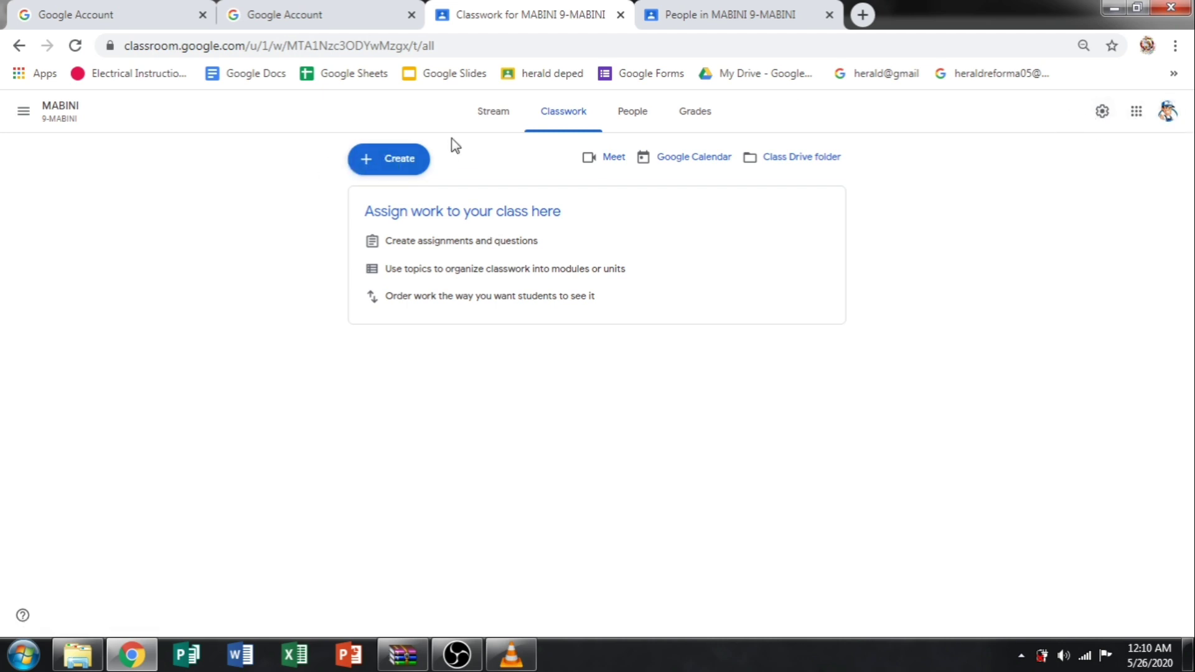
{"action": "left_click", "coordinate": [391, 163]}
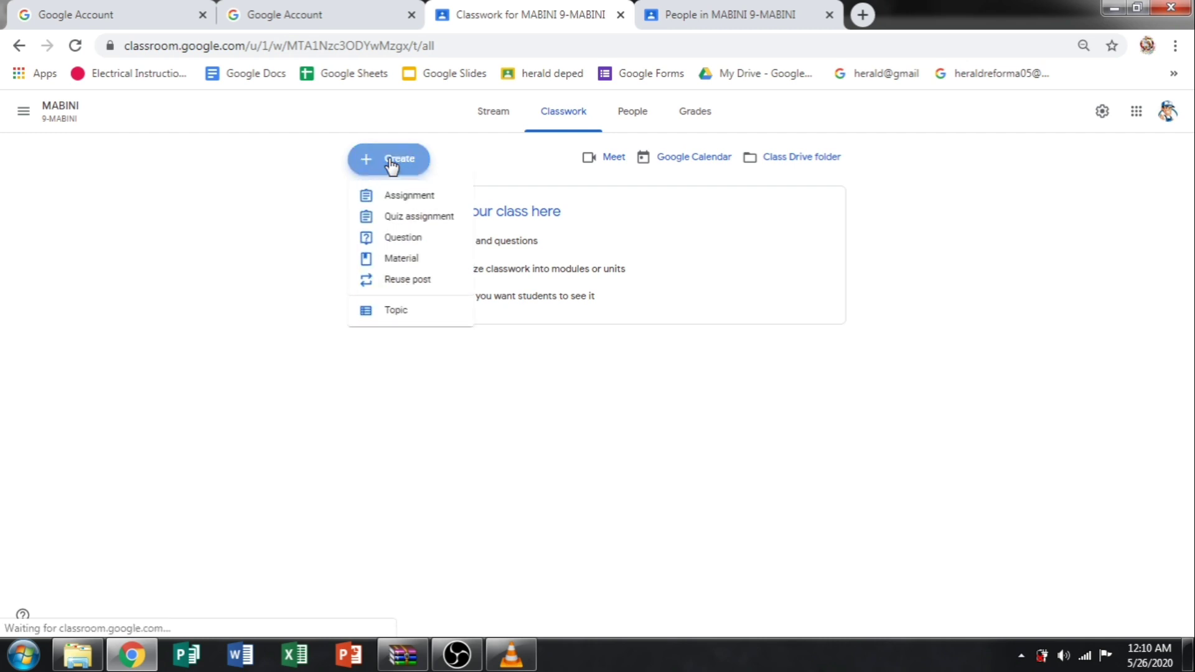
{"action": "left_click", "coordinate": [405, 260]}
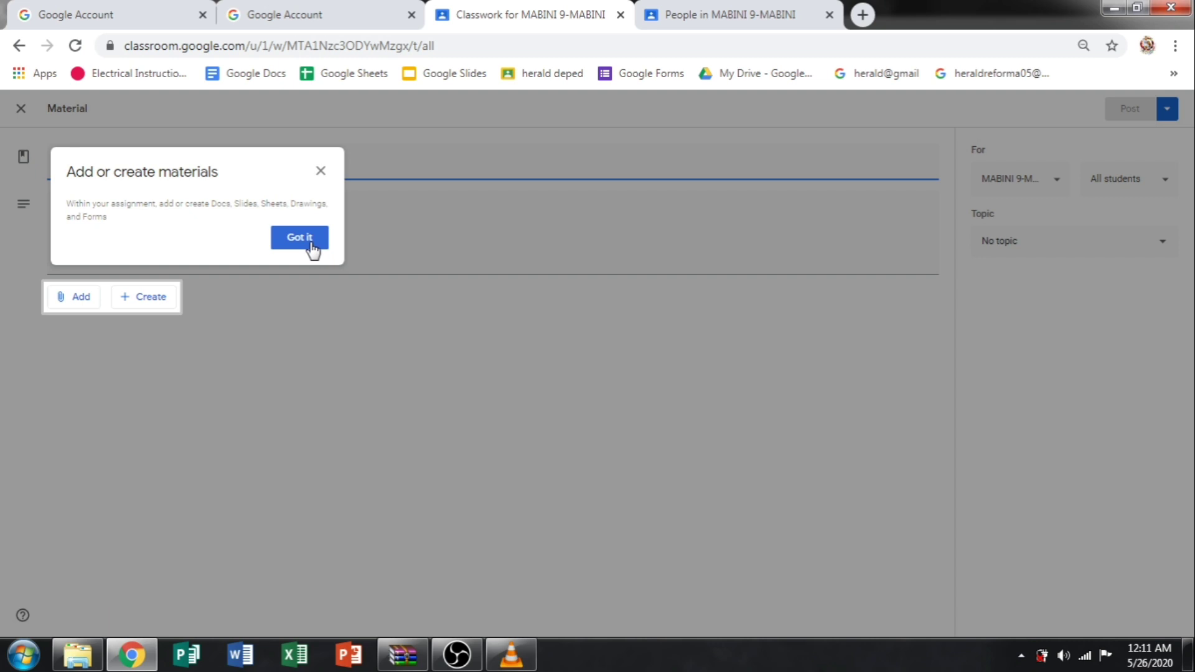
{"action": "left_click", "coordinate": [311, 244]}
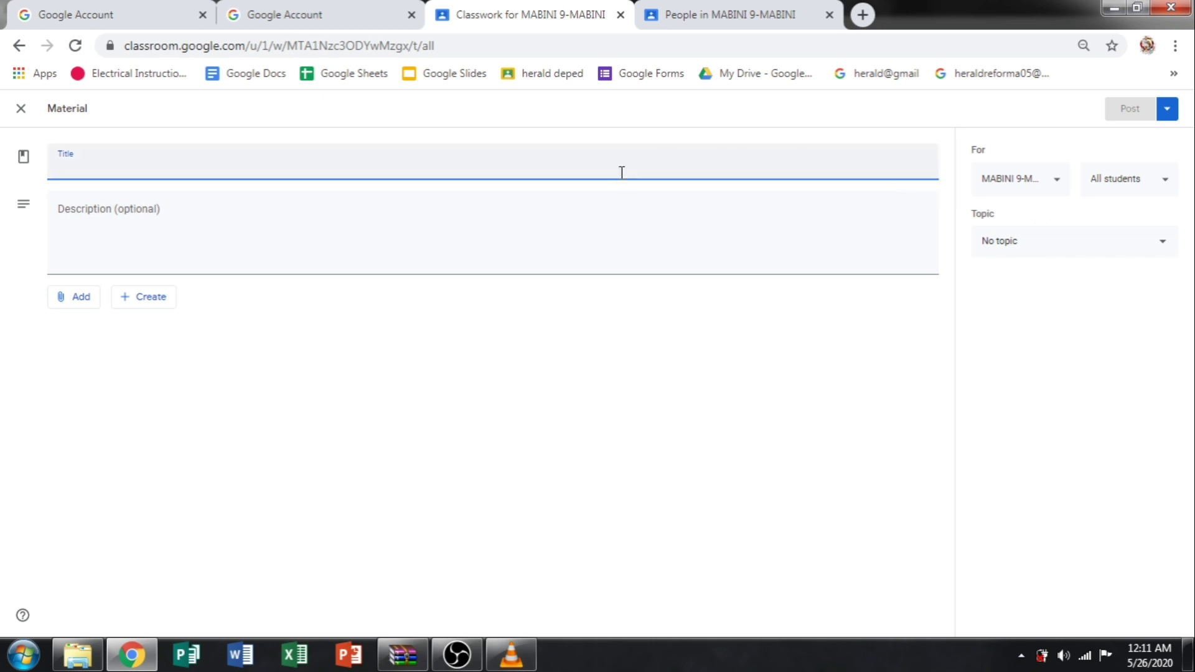
{"action": "type", "text": "Information sheet 2.3 Maintenance Procedure"}
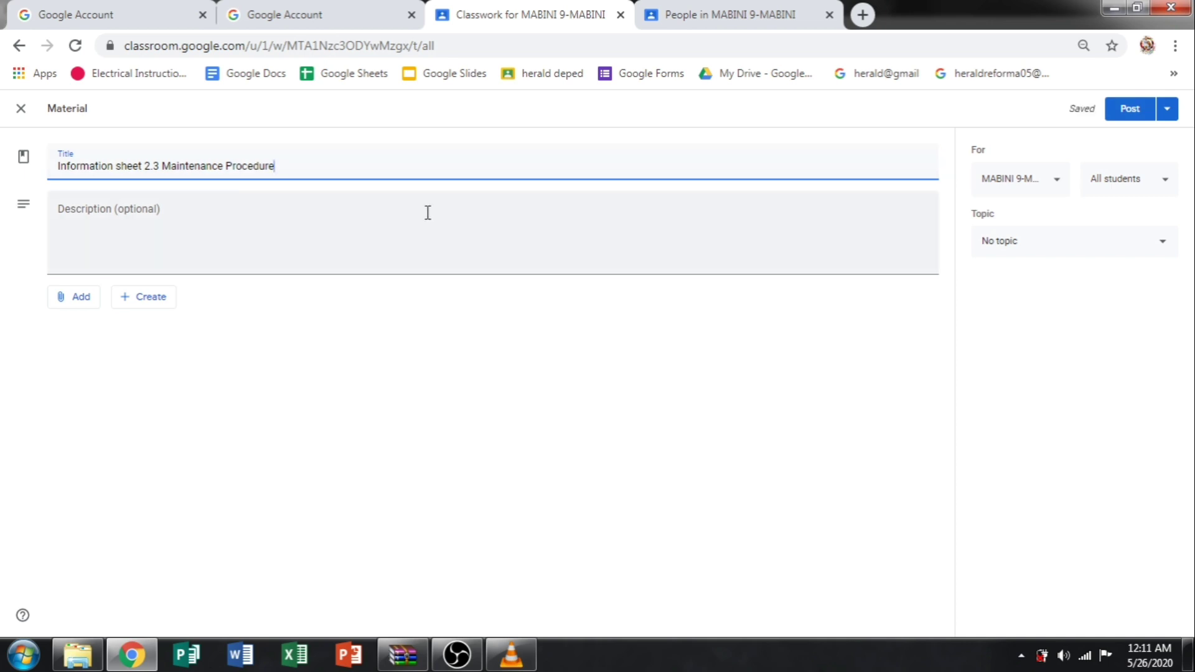
{"action": "left_click", "coordinate": [335, 216]}
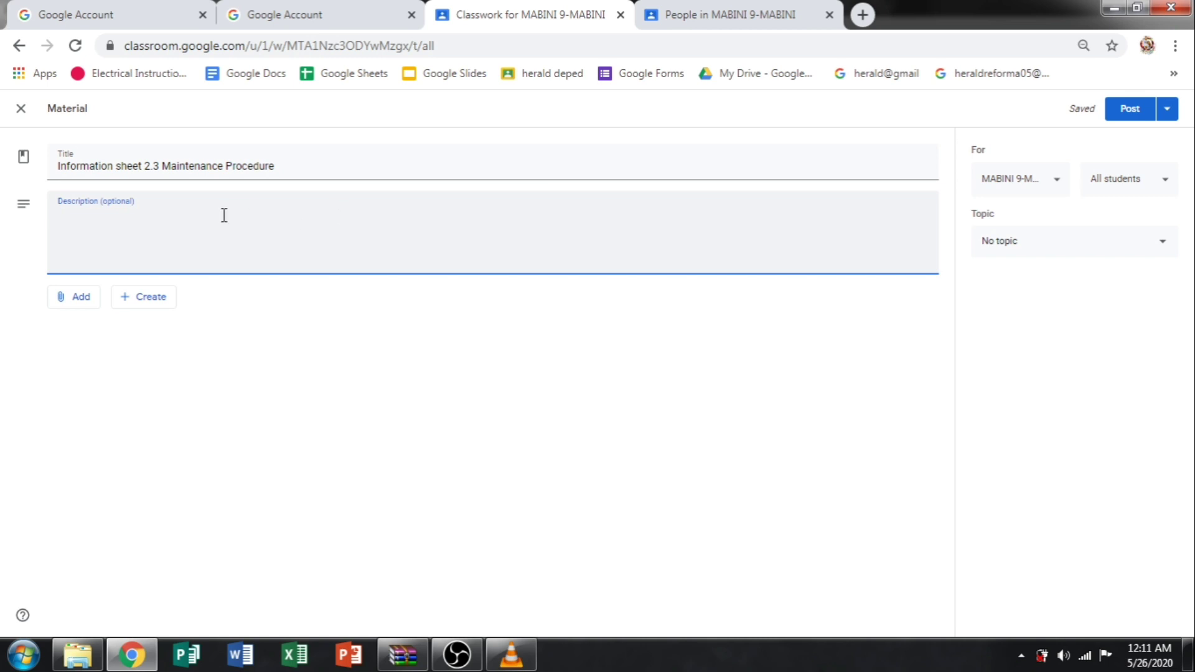
{"action": "left_click", "coordinate": [150, 303]}
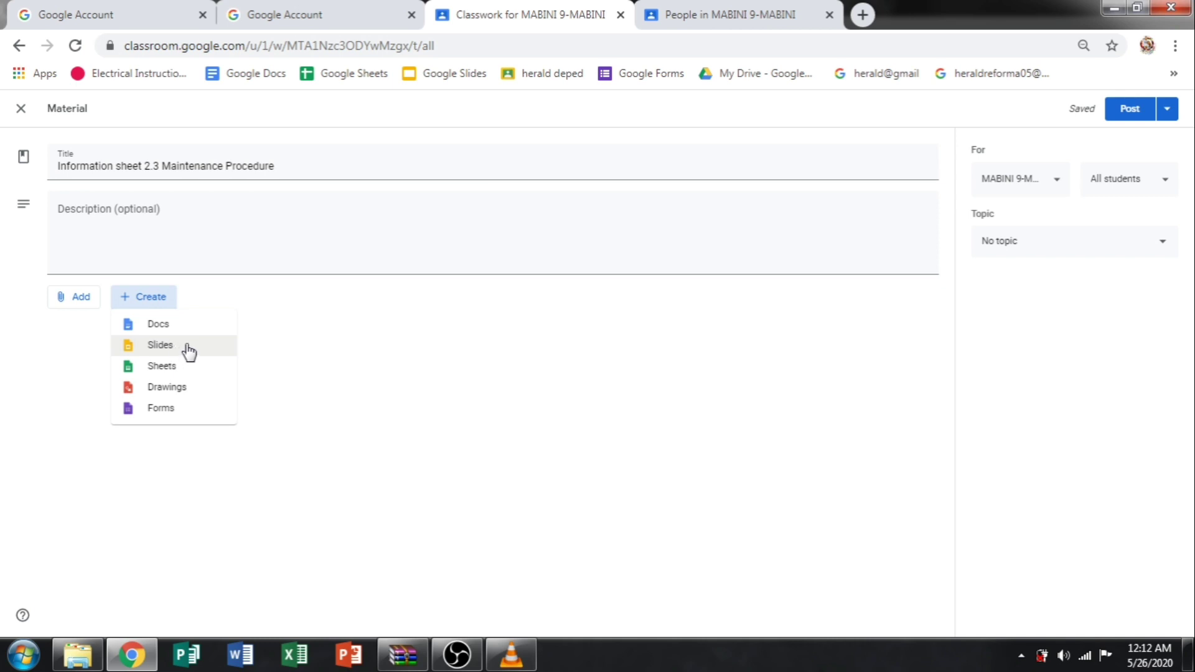
{"action": "left_click", "coordinate": [318, 351]}
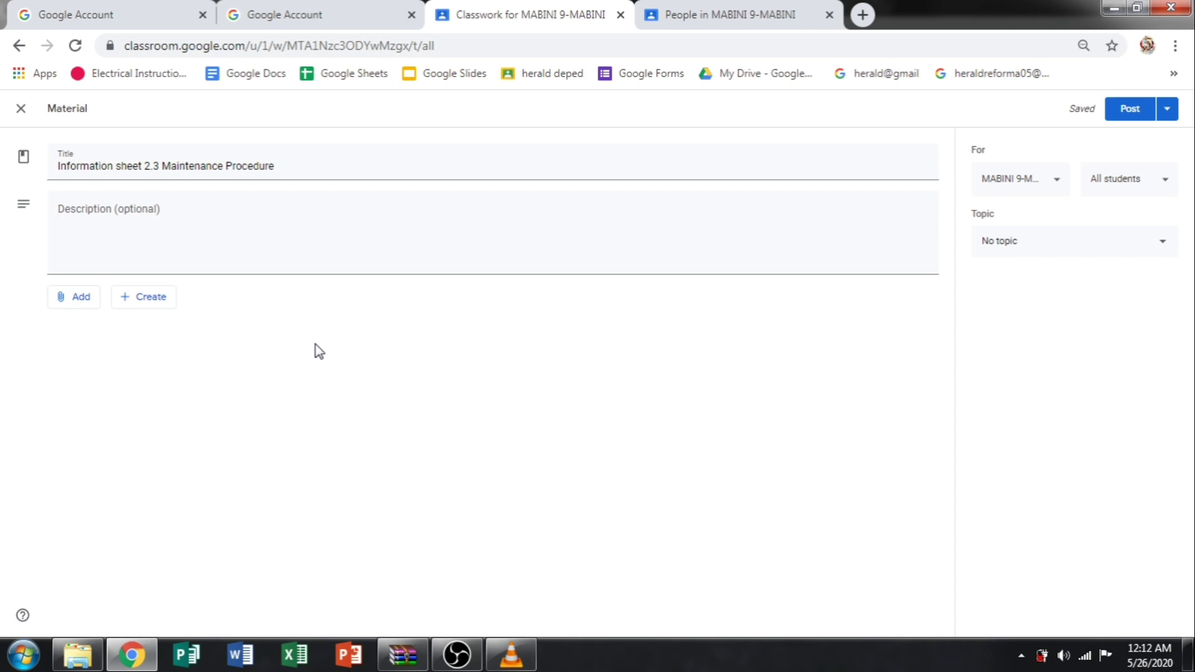
- Start attaching a file from the computer and browse to the Desktop folder "w7&8 digitized lecture, activity", widening the name column
{"action": "left_click", "coordinate": [72, 299]}
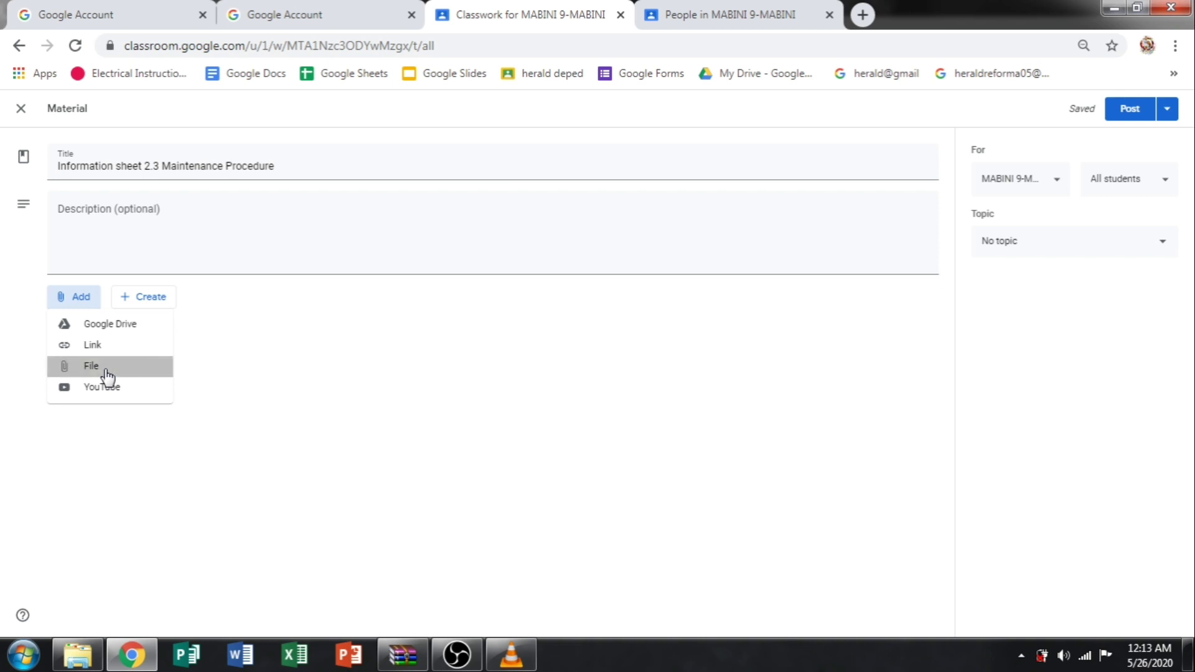
{"action": "left_click", "coordinate": [106, 374]}
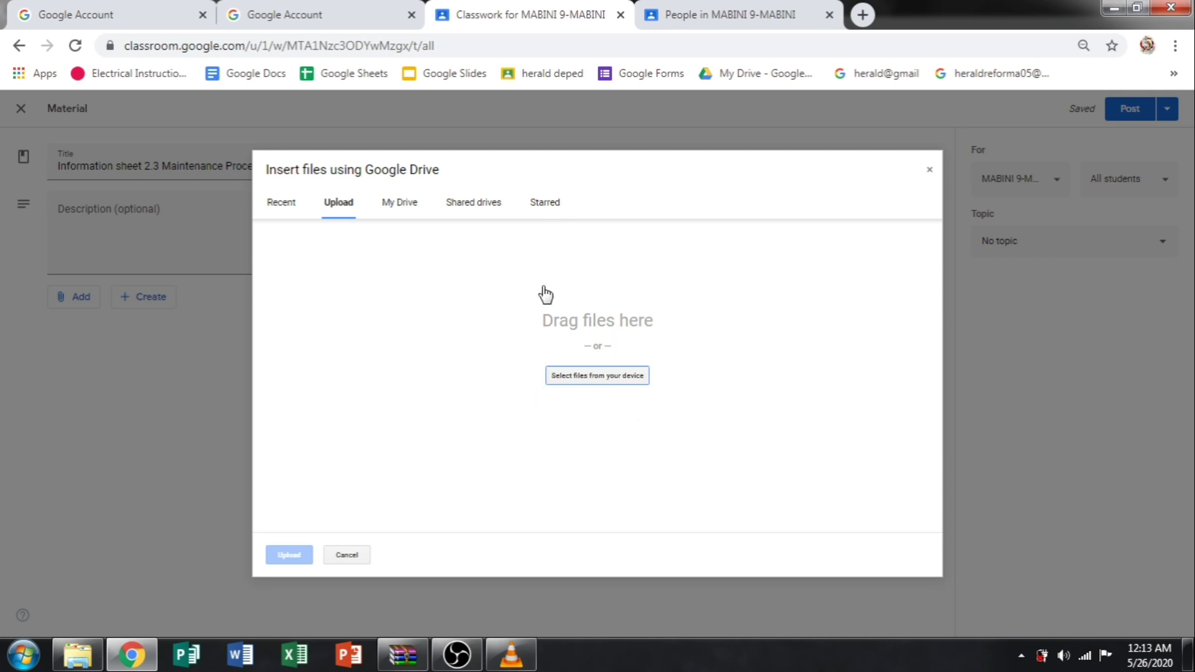
{"action": "left_click", "coordinate": [569, 378]}
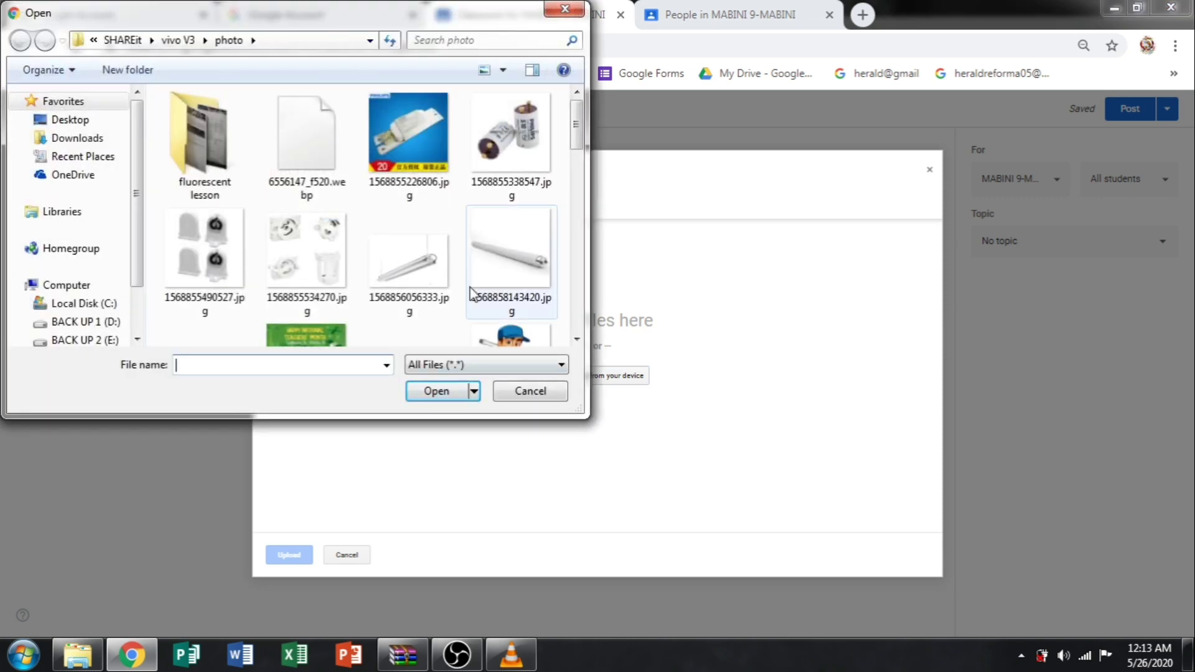
{"action": "left_click", "coordinate": [92, 121]}
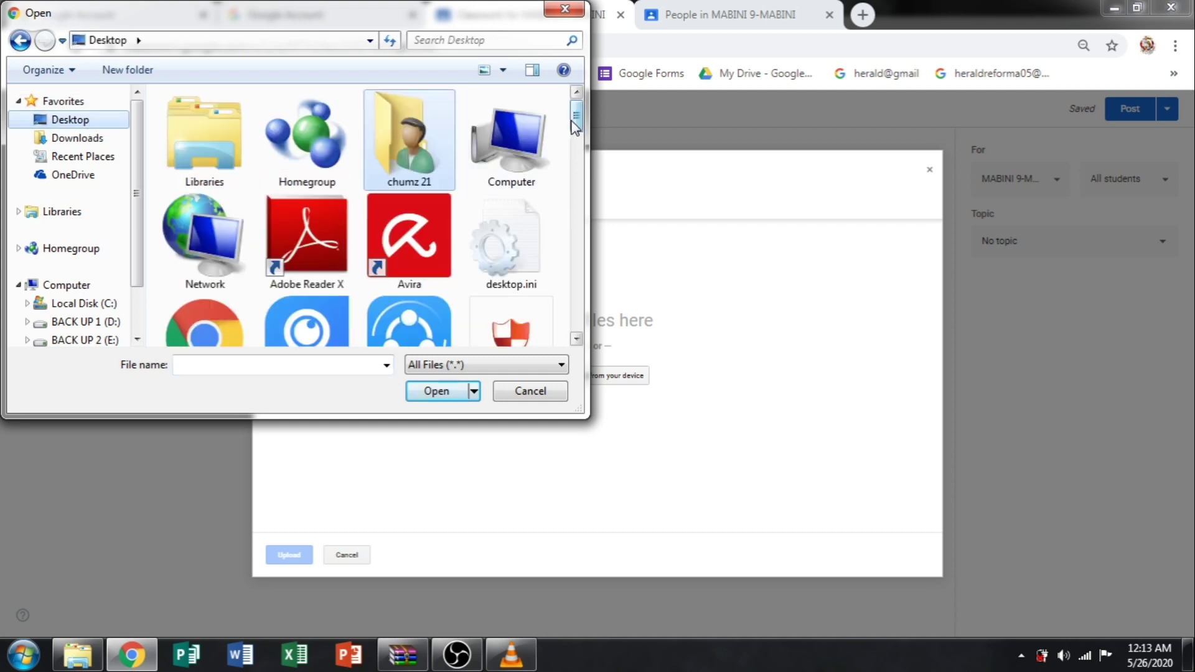
{"action": "left_click_drag", "start_coordinate": [575, 117], "coordinate": [578, 163]}
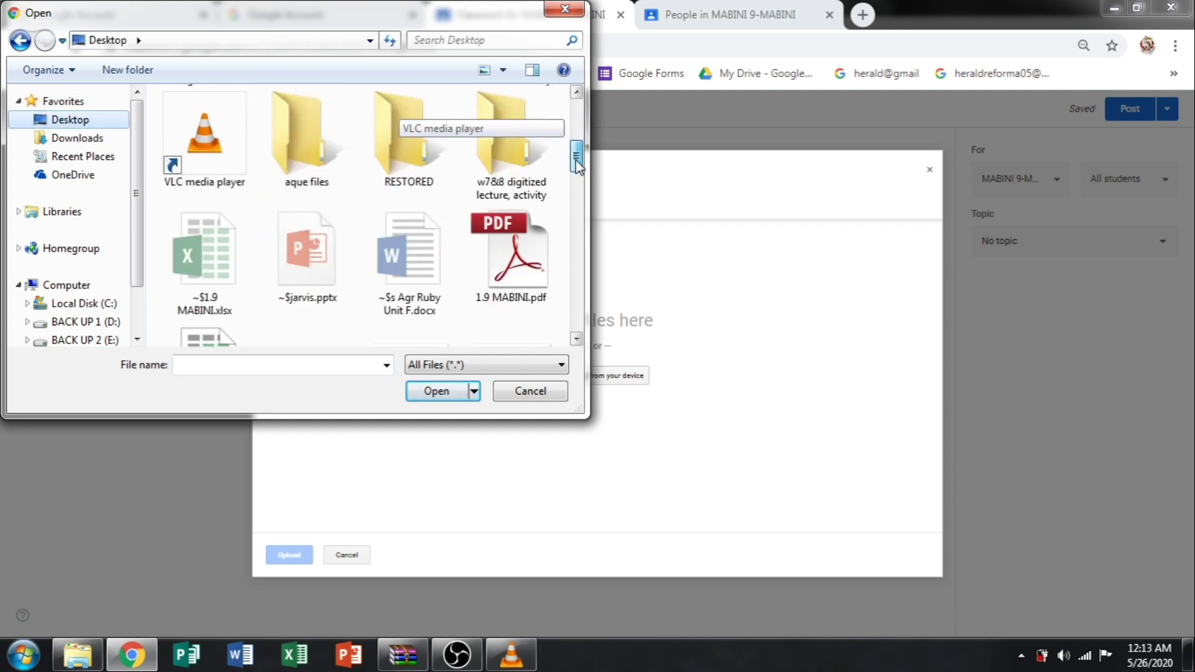
{"action": "double_click", "coordinate": [497, 147]}
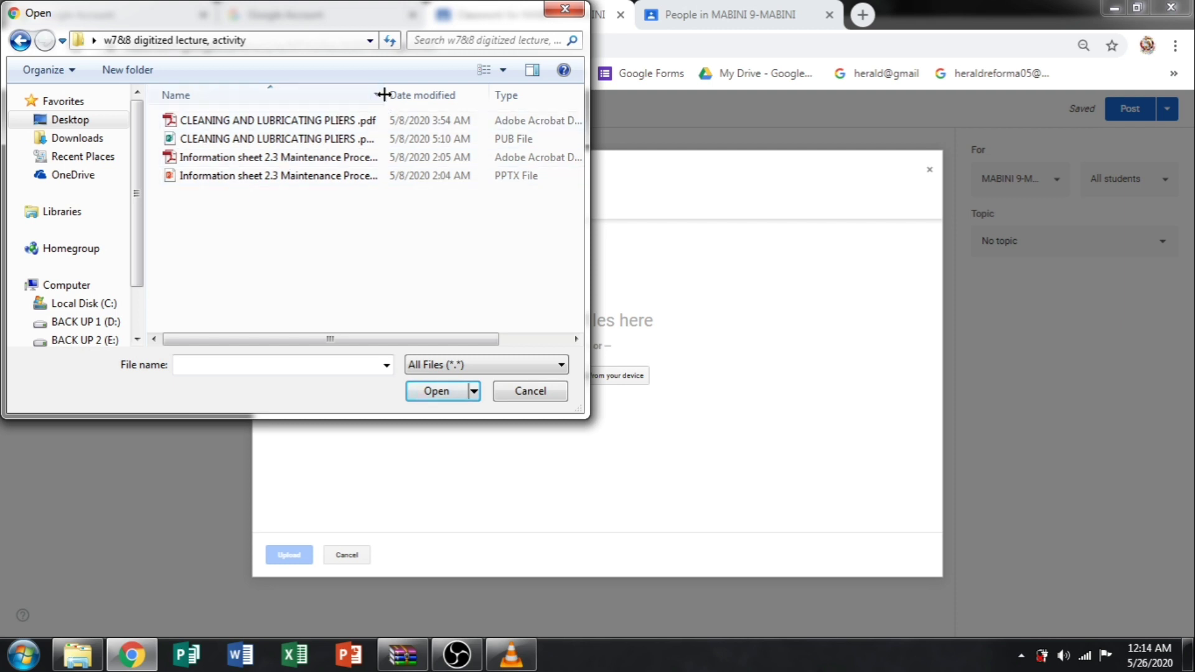
{"action": "left_click_drag", "start_coordinate": [385, 95], "coordinate": [459, 96]}
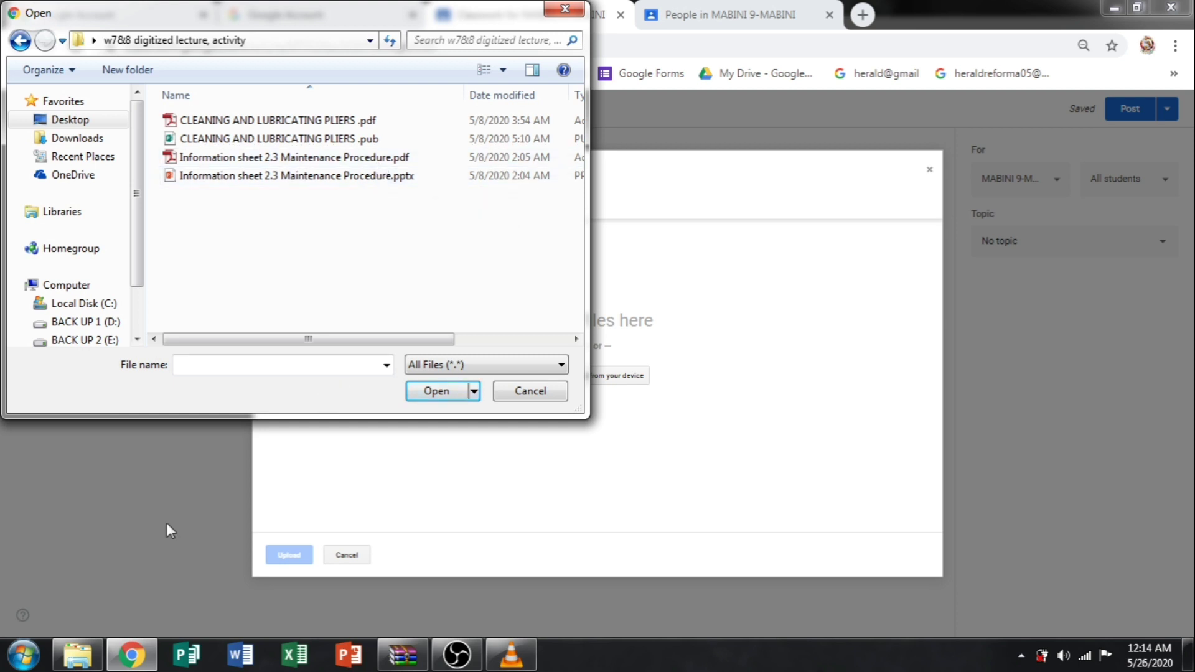
- Switch to the folder window and open "Information sheet 2.3 Maintenance Procedure.pptx" in a maximized PowerPoint window
{"action": "left_click", "coordinate": [78, 655]}
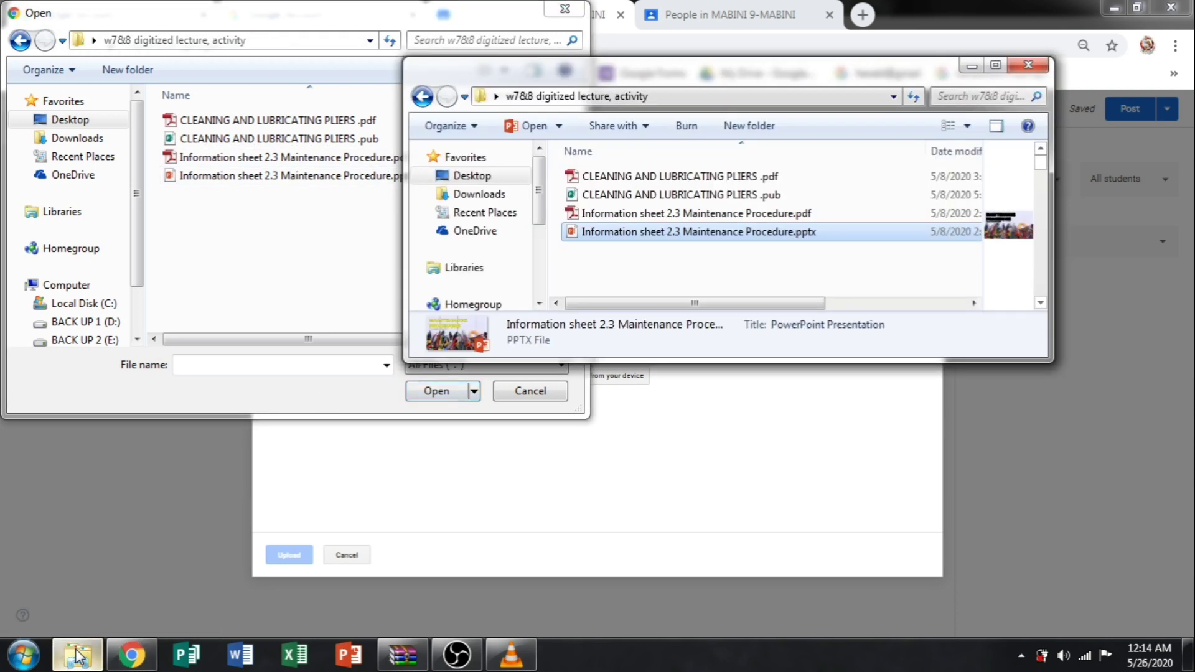
{"action": "double_click", "coordinate": [637, 232]}
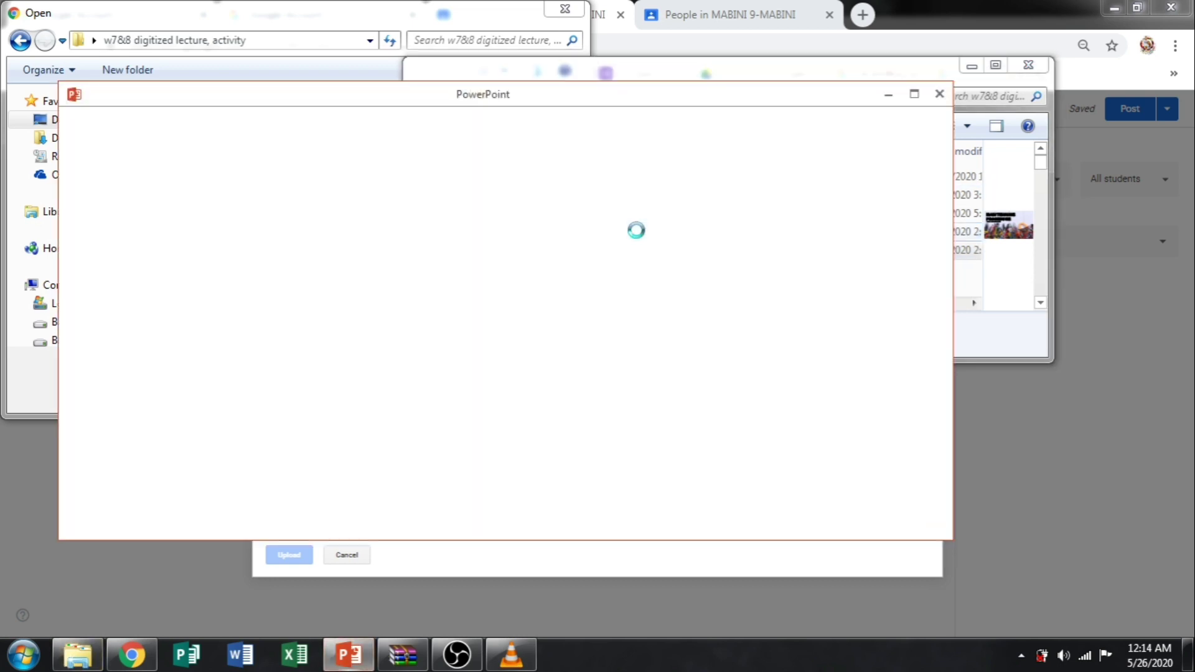
{"action": "left_click", "coordinate": [914, 93]}
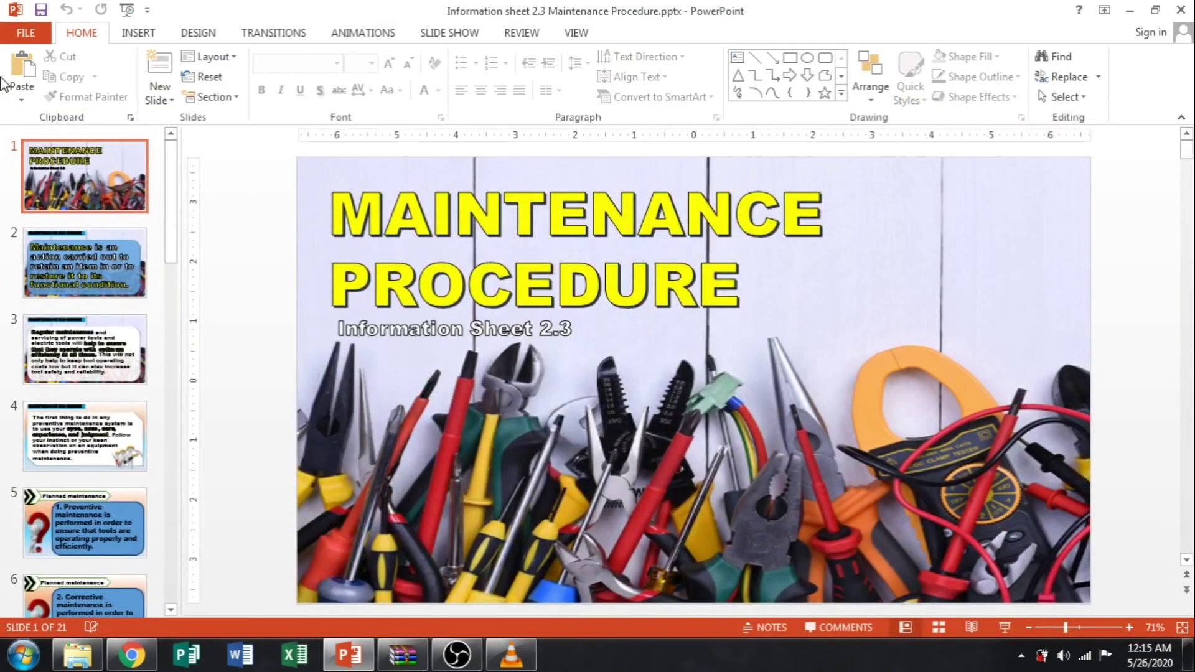
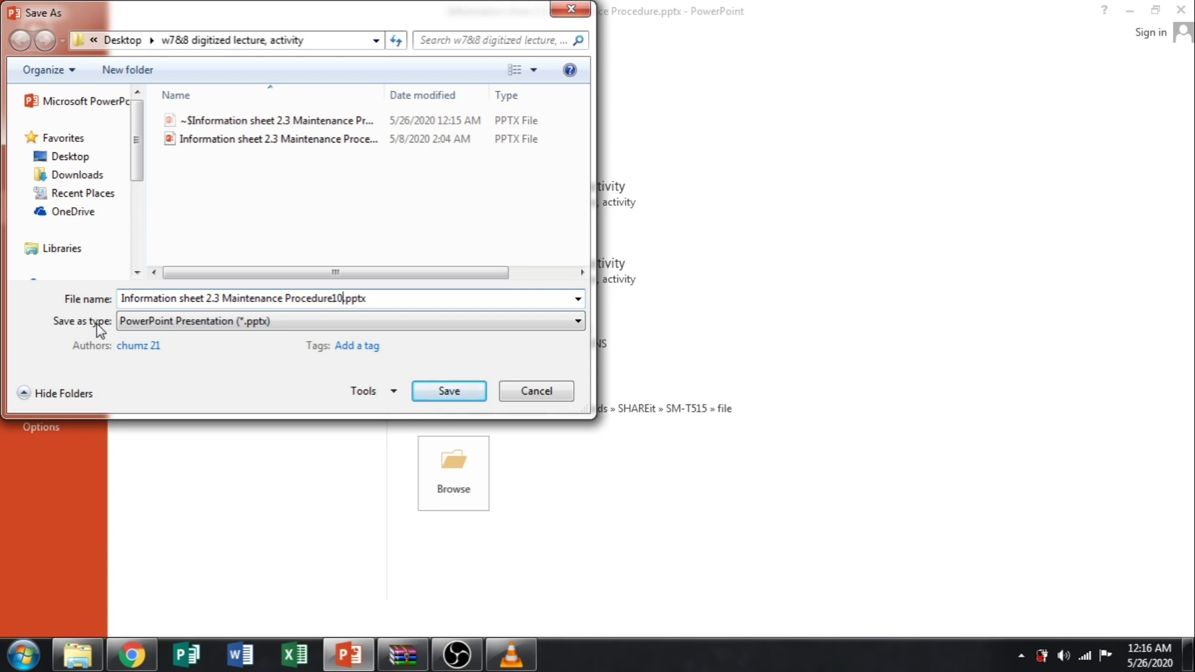
- Save the presentation in PDF format as "Information sheet 2.3 Maintenance Procedure10.pdf" in the same folder
{"action": "left_click", "coordinate": [127, 323]}
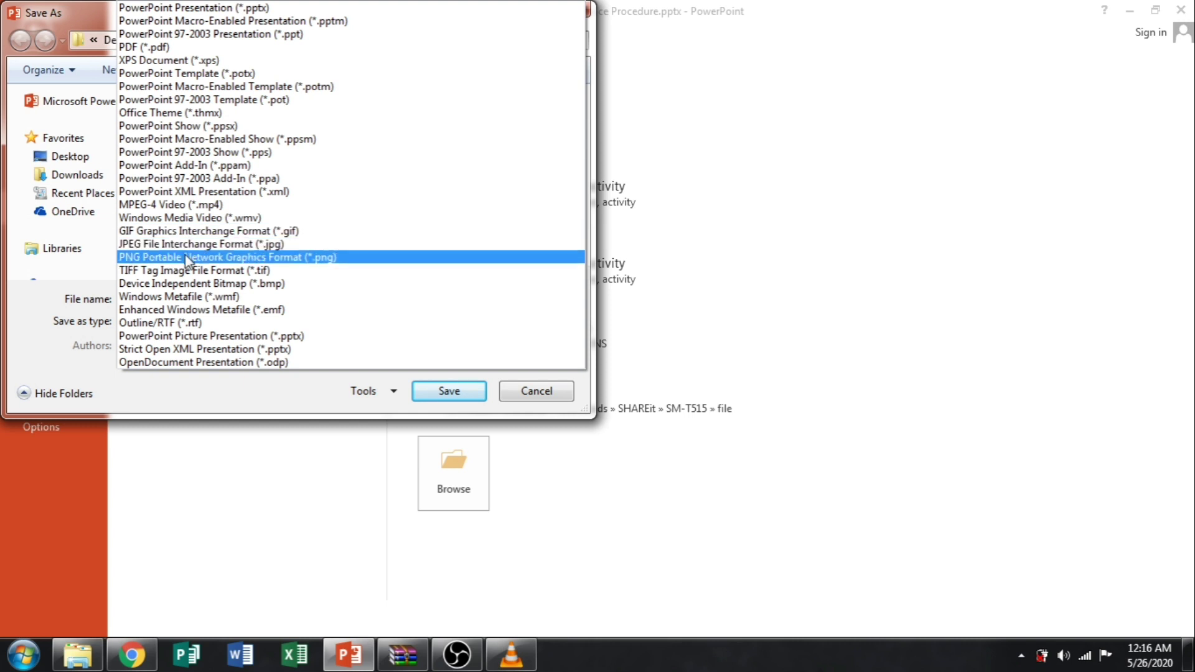
{"action": "left_click", "coordinate": [206, 47]}
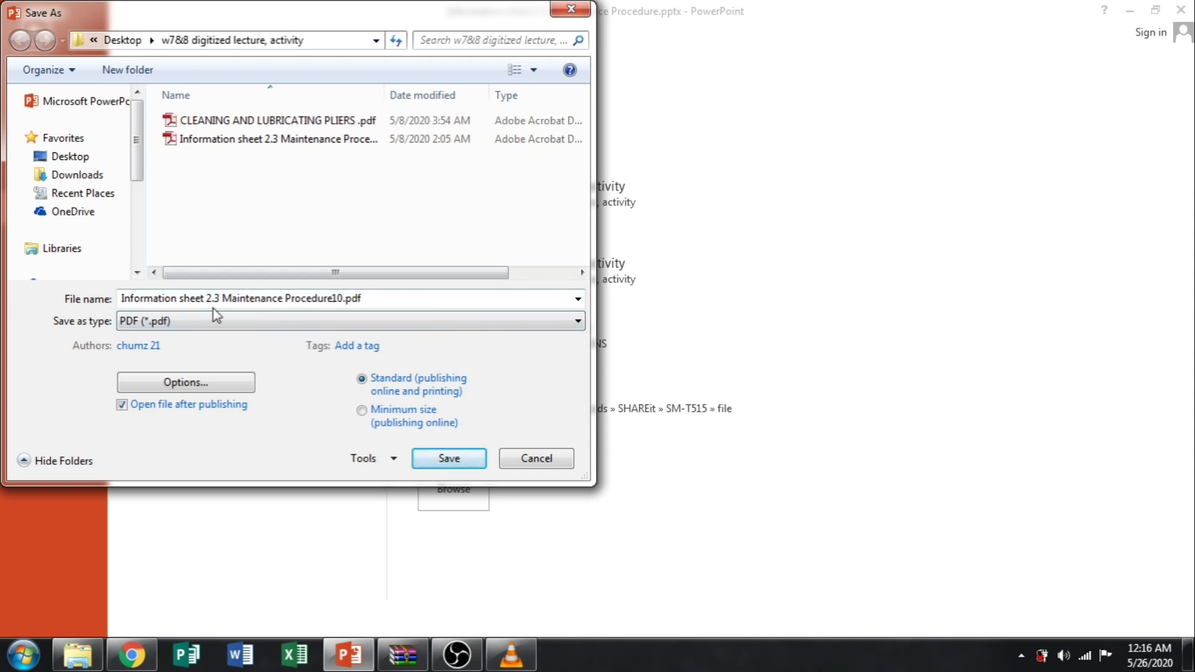
{"action": "left_click", "coordinate": [449, 459]}
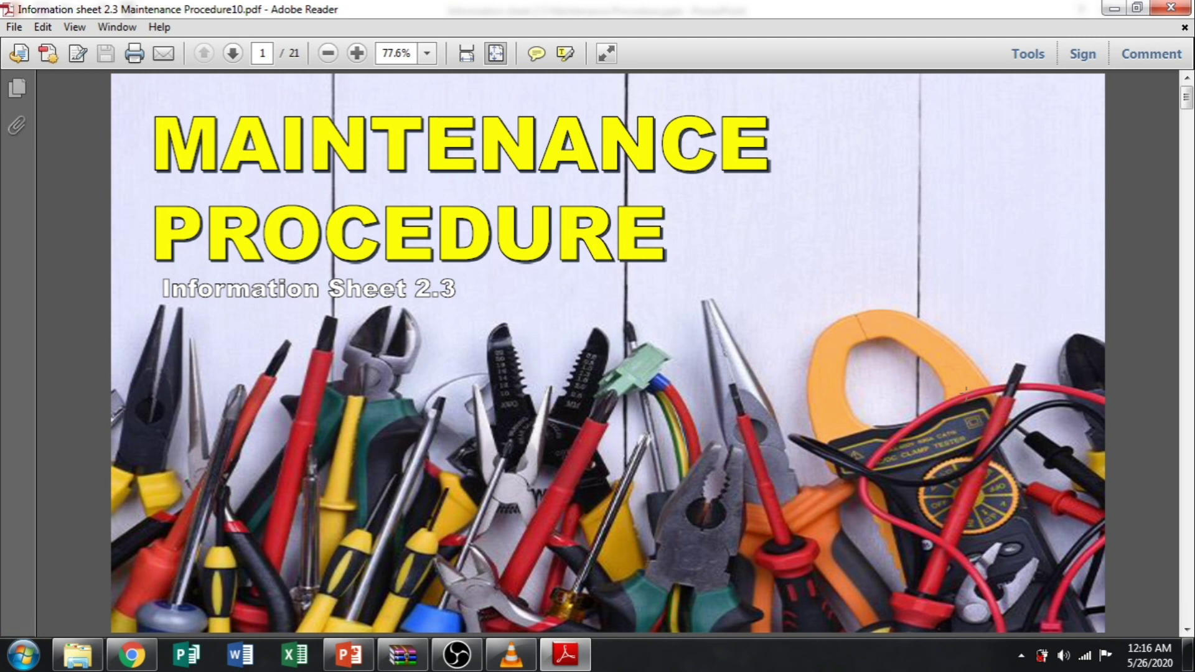
- Close the exported PDF and the presentation, and dismiss the folder window to return to the file selection dialog in Chrome
{"action": "left_click", "coordinate": [330, 56]}
{"action": "left_click", "coordinate": [329, 53]}
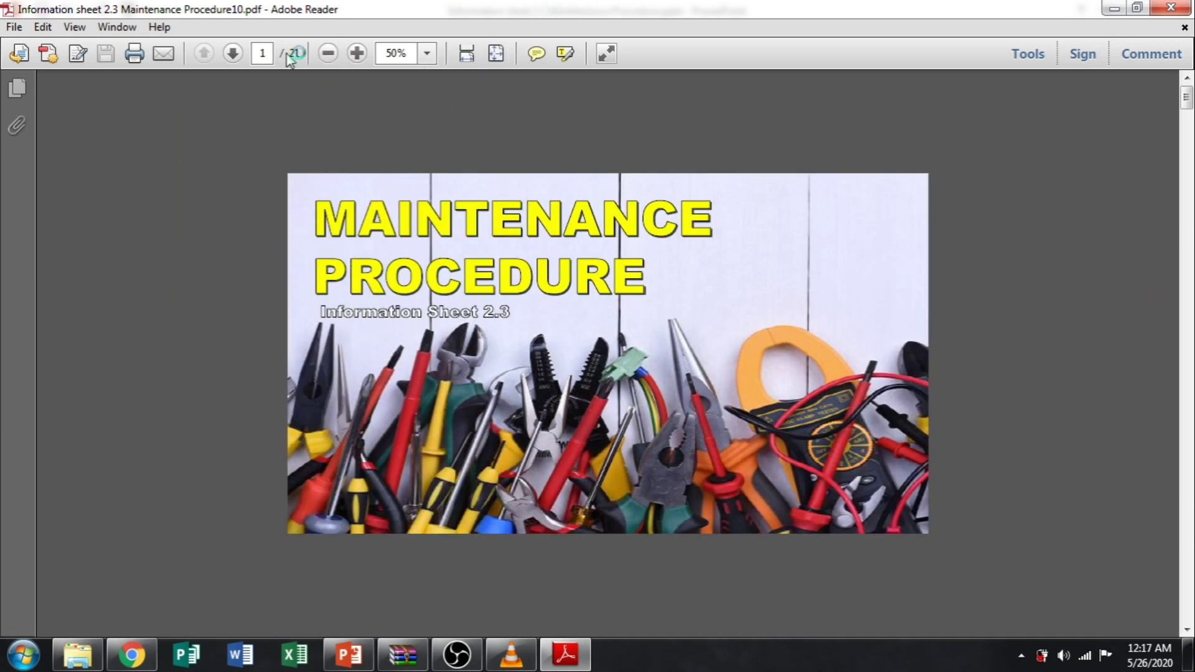
{"action": "left_click", "coordinate": [1157, 9]}
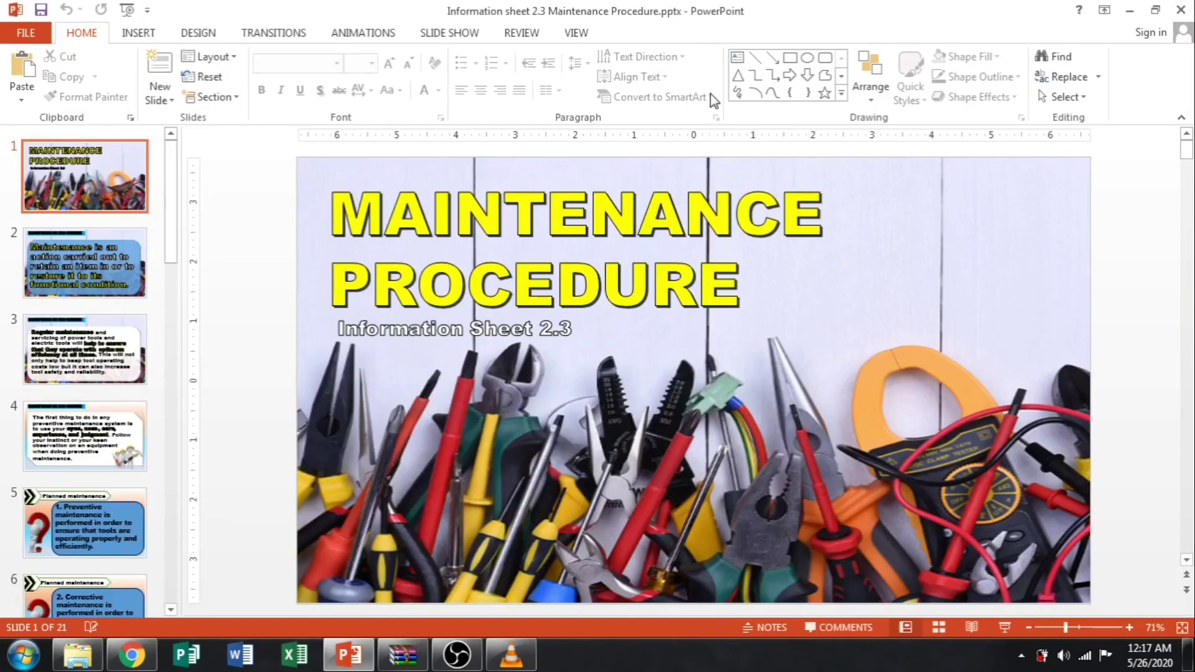
{"action": "left_click", "coordinate": [1180, 10]}
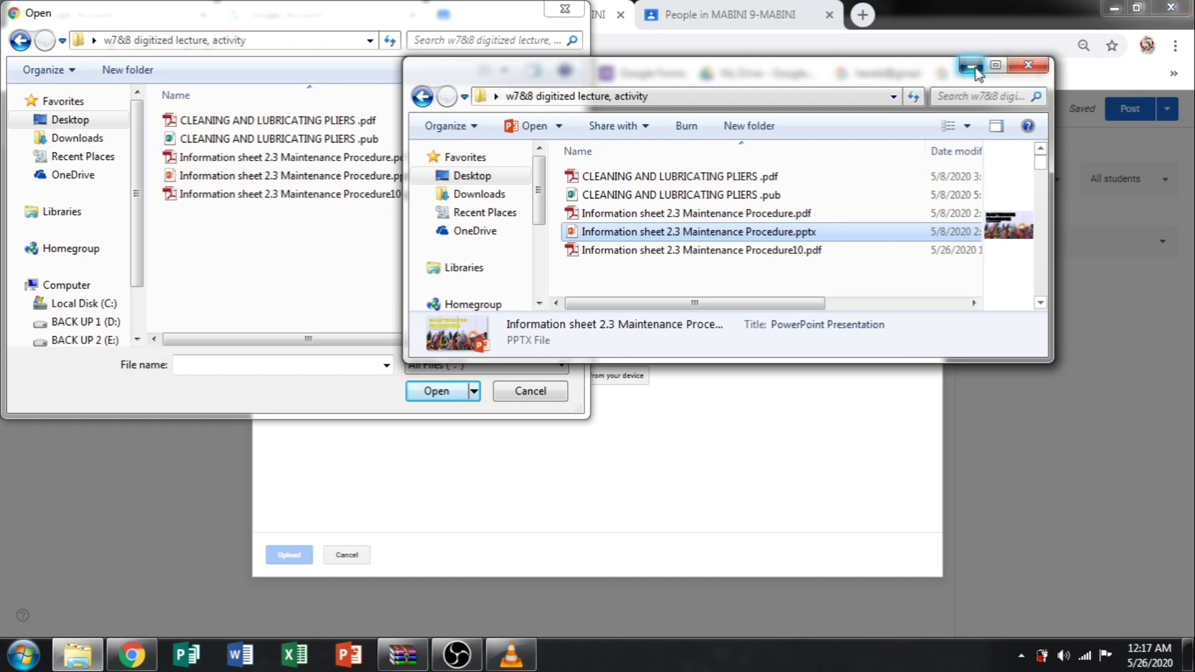
{"action": "left_click", "coordinate": [1029, 65]}
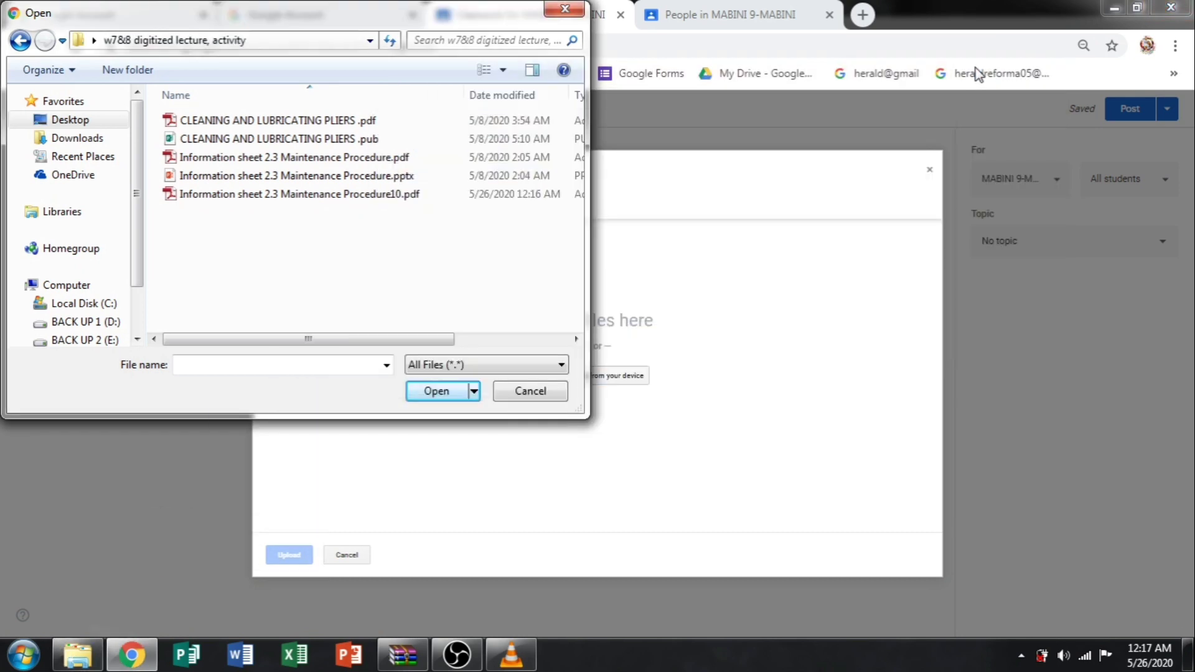
- Upload "Information sheet 2.3 Maintenance Procedure.pptx" as an attachment to the material
{"action": "left_click", "coordinate": [325, 177]}
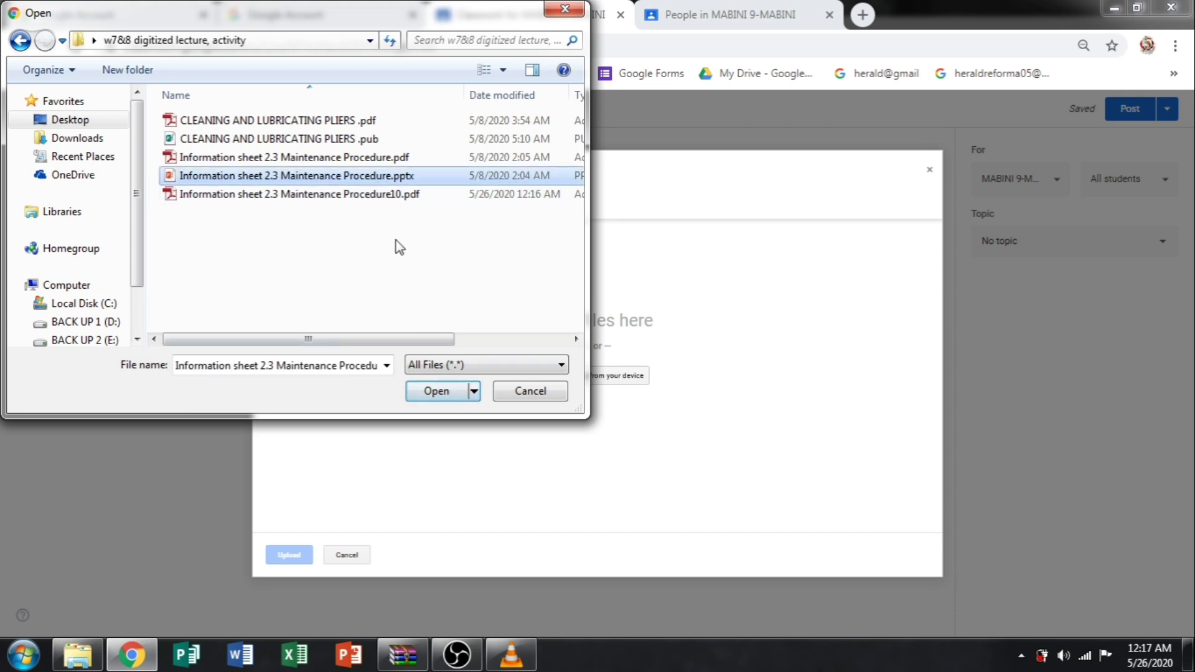
{"action": "left_click", "coordinate": [437, 392]}
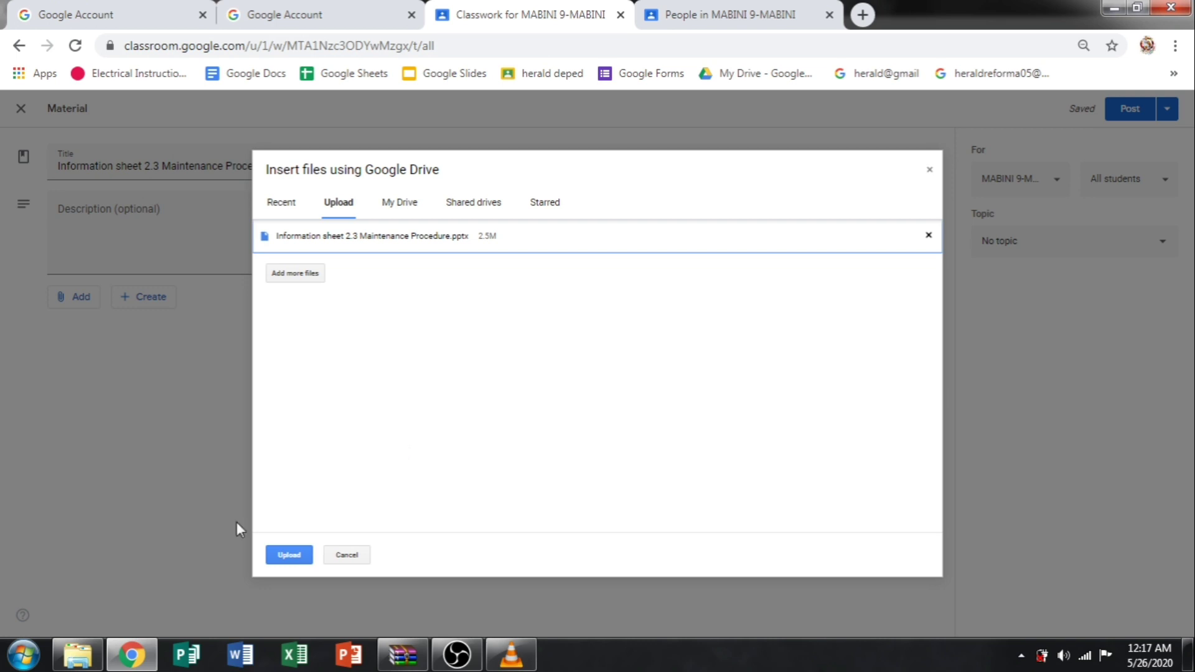
{"action": "left_click", "coordinate": [282, 556]}
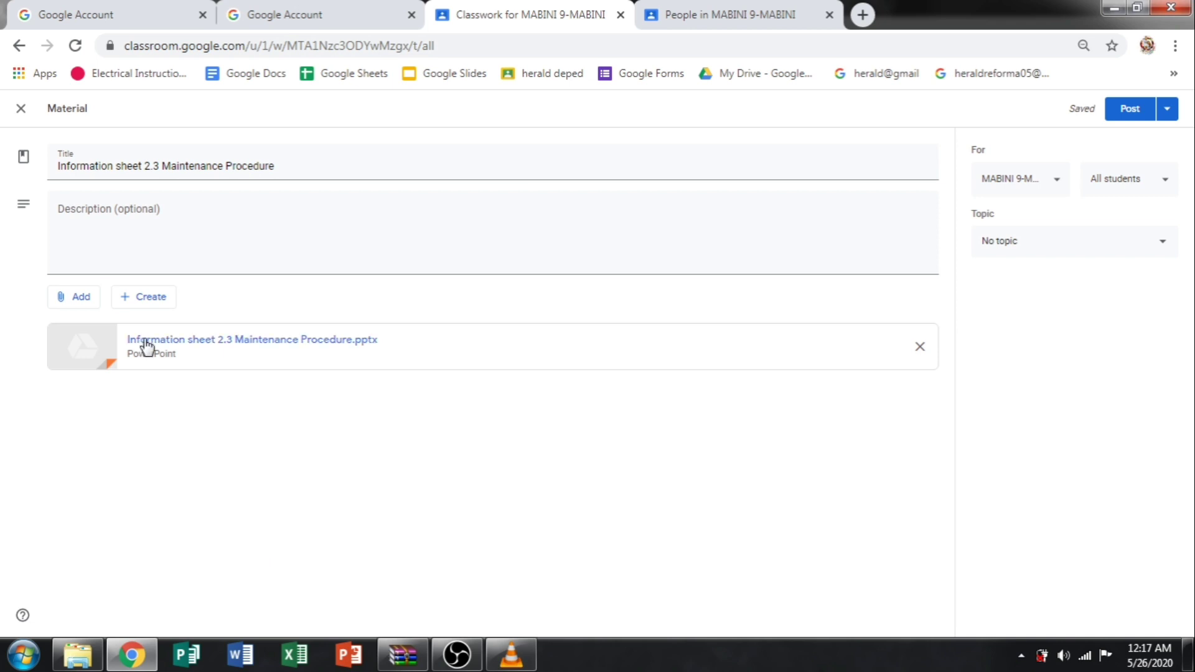
- Attach "Information sheet 2.3 Maintenance Procedure10.pdf" from the computer to the material as a second file
{"action": "left_click", "coordinate": [84, 299]}
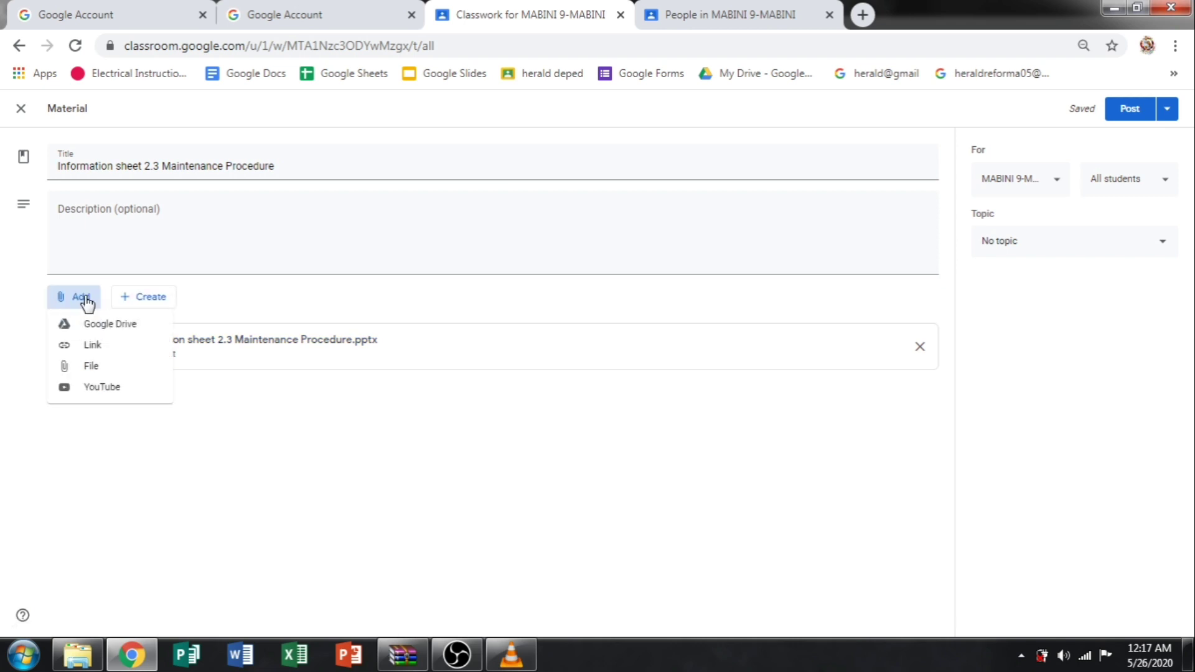
{"action": "left_click", "coordinate": [83, 369]}
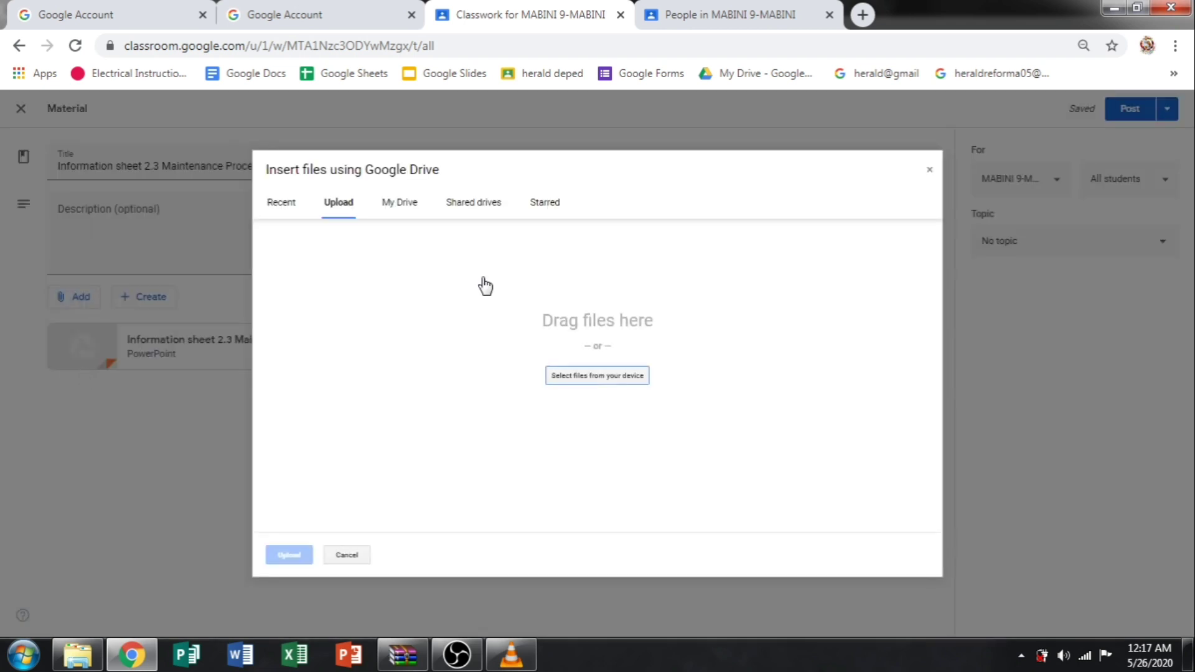
{"action": "left_click", "coordinate": [579, 377]}
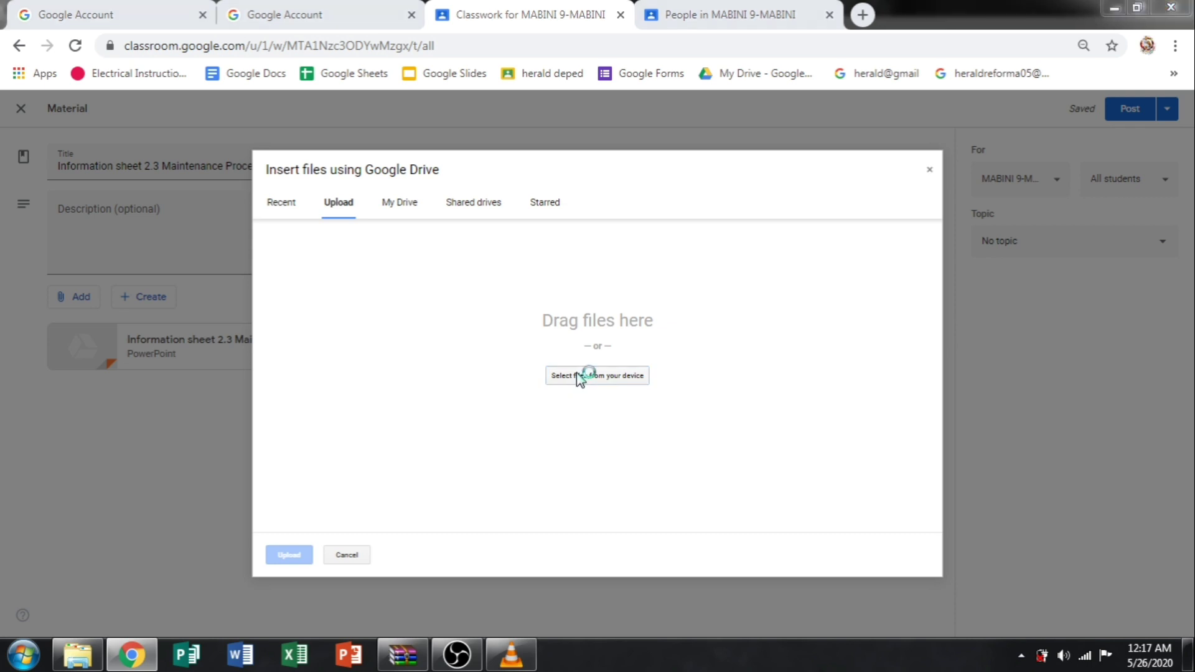
{"action": "left_click", "coordinate": [299, 189]}
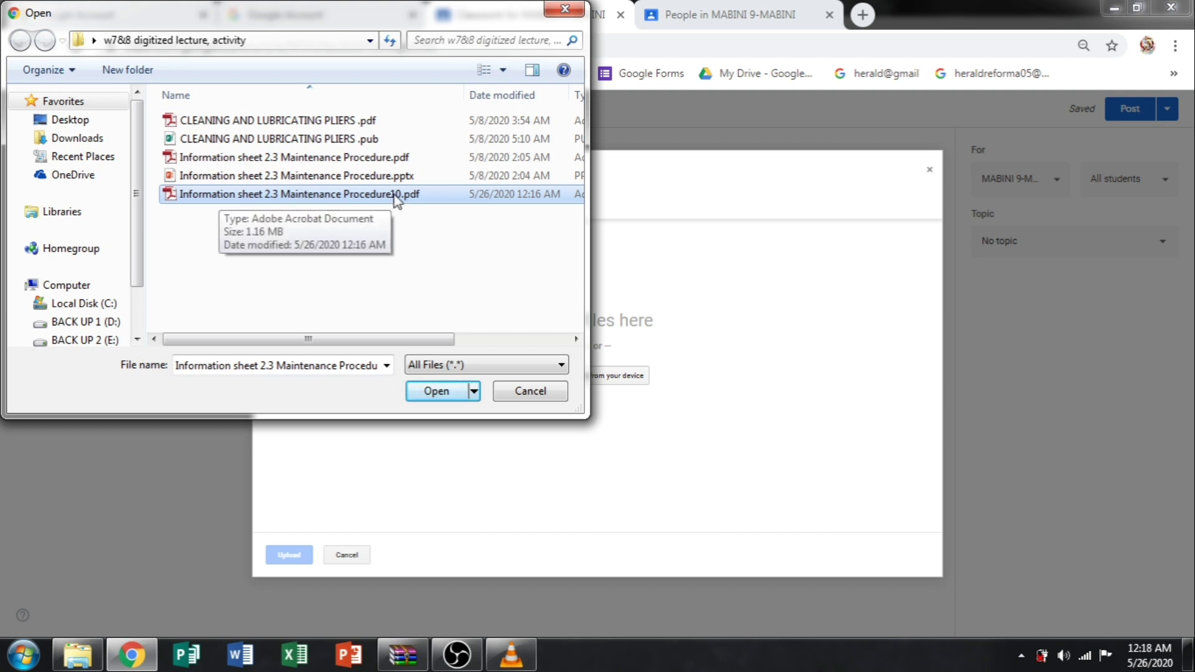
{"action": "left_click", "coordinate": [437, 391]}
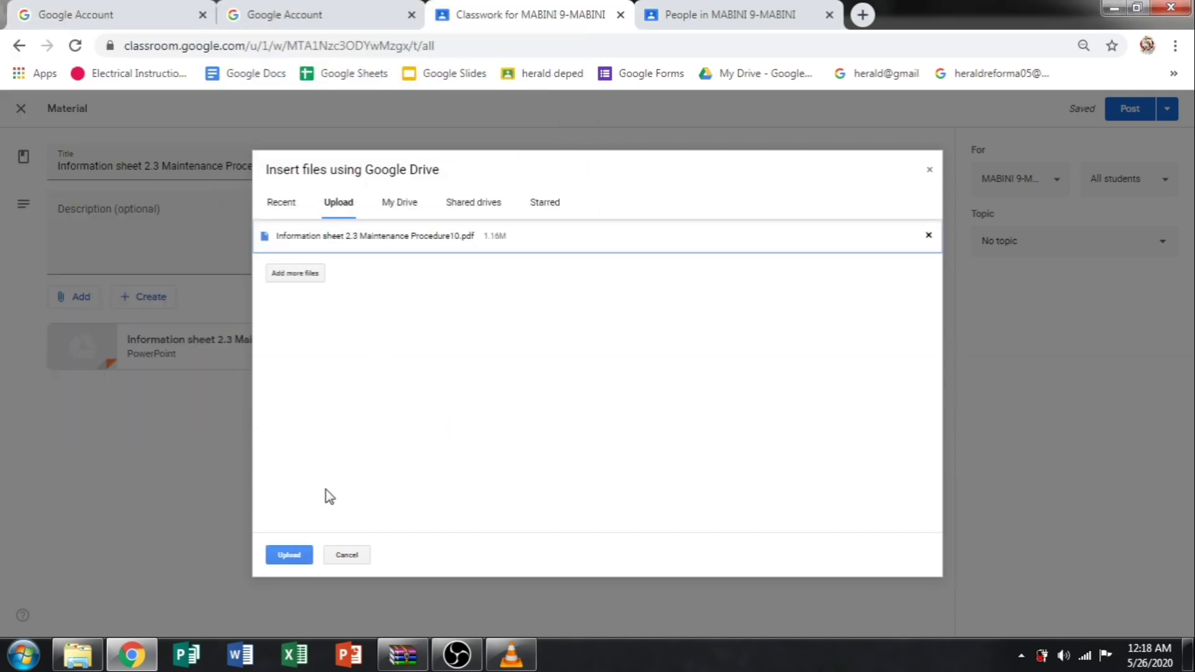
{"action": "left_click", "coordinate": [288, 555]}
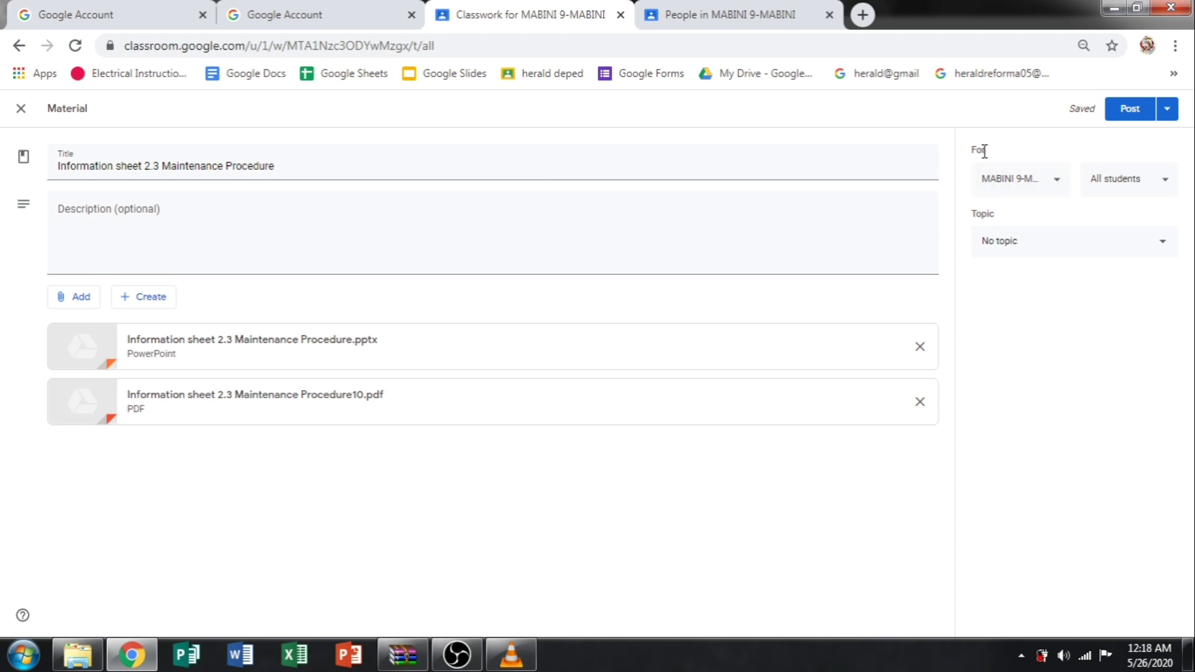
- Assign the material to the RIZAL class (9- JOSE RIZAL) in addition to MABINI
{"action": "left_click", "coordinate": [1060, 184]}
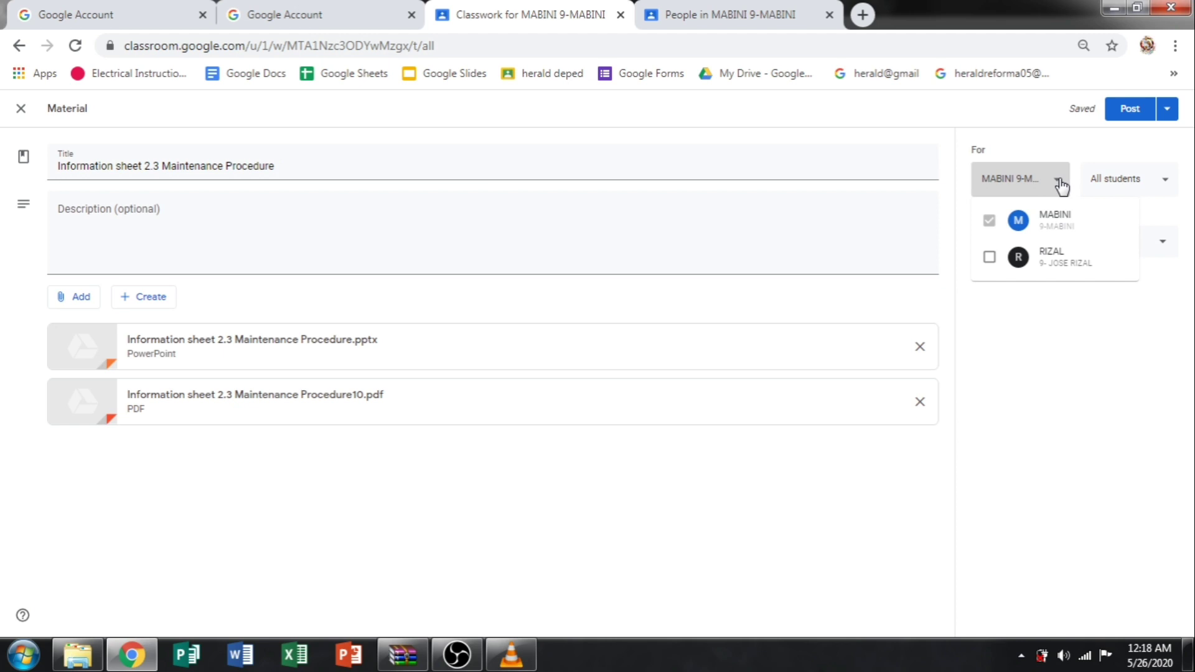
{"action": "left_click", "coordinate": [990, 260]}
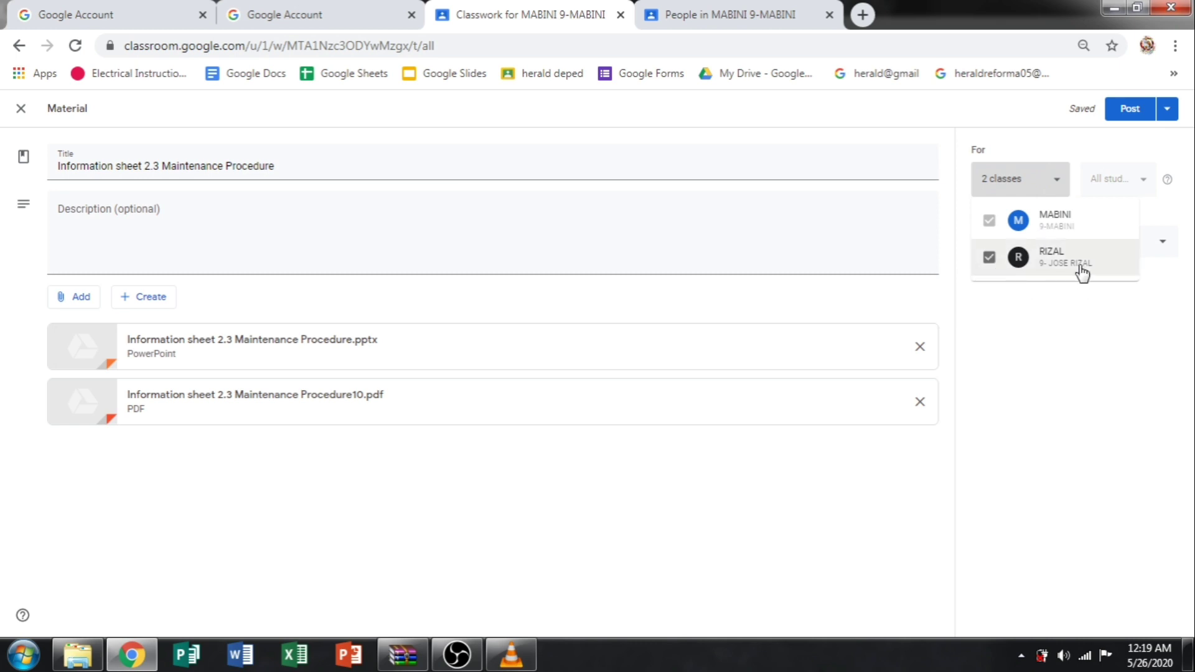
{"action": "left_click", "coordinate": [1108, 175]}
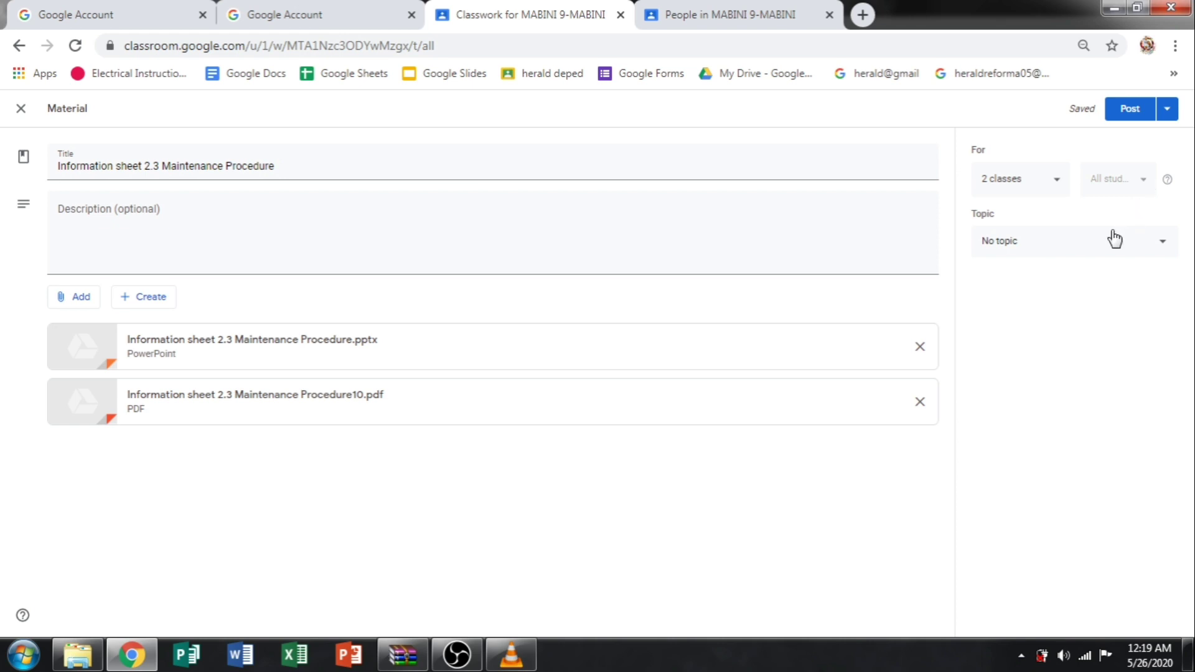
- Create the topic "MAINTENANCE PROCEDURE" for the material and post it to both classes
{"action": "left_click", "coordinate": [1157, 244]}
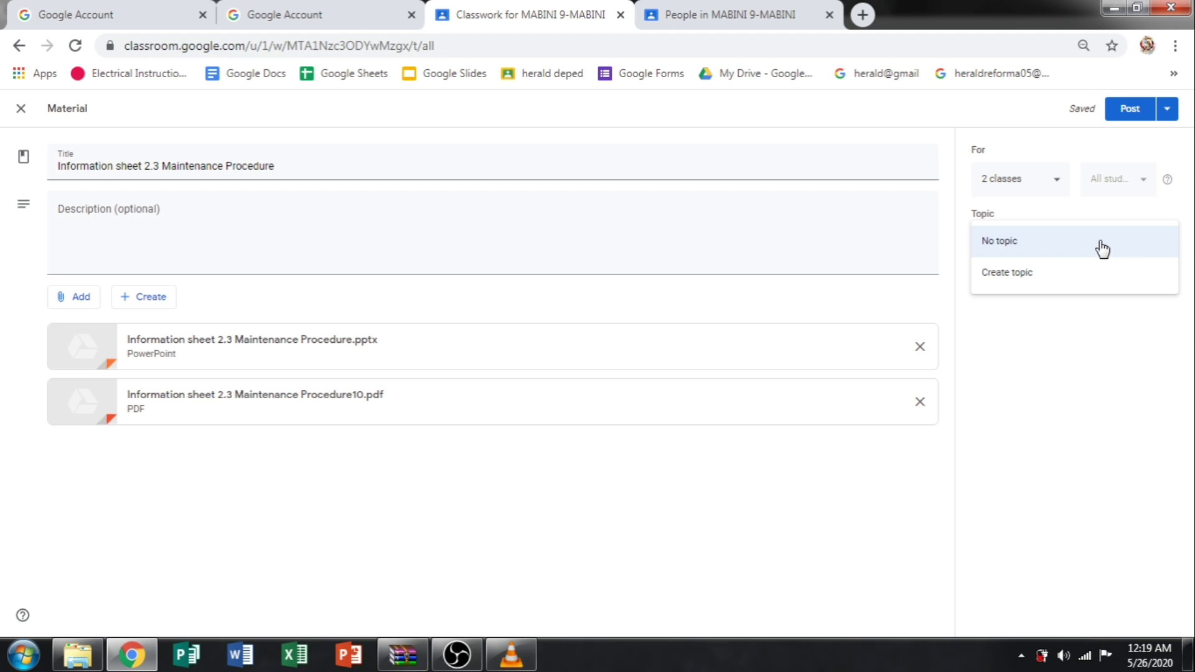
{"action": "left_click", "coordinate": [1069, 276]}
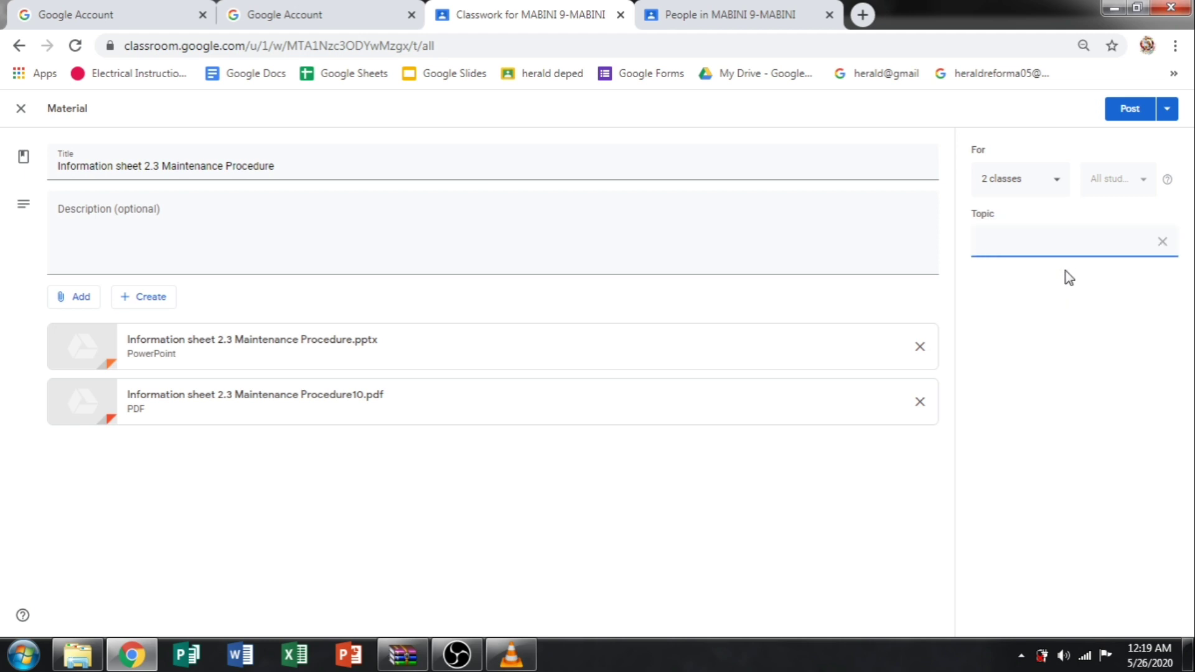
{"action": "type", "text": "MAINTENANCE PRO"}
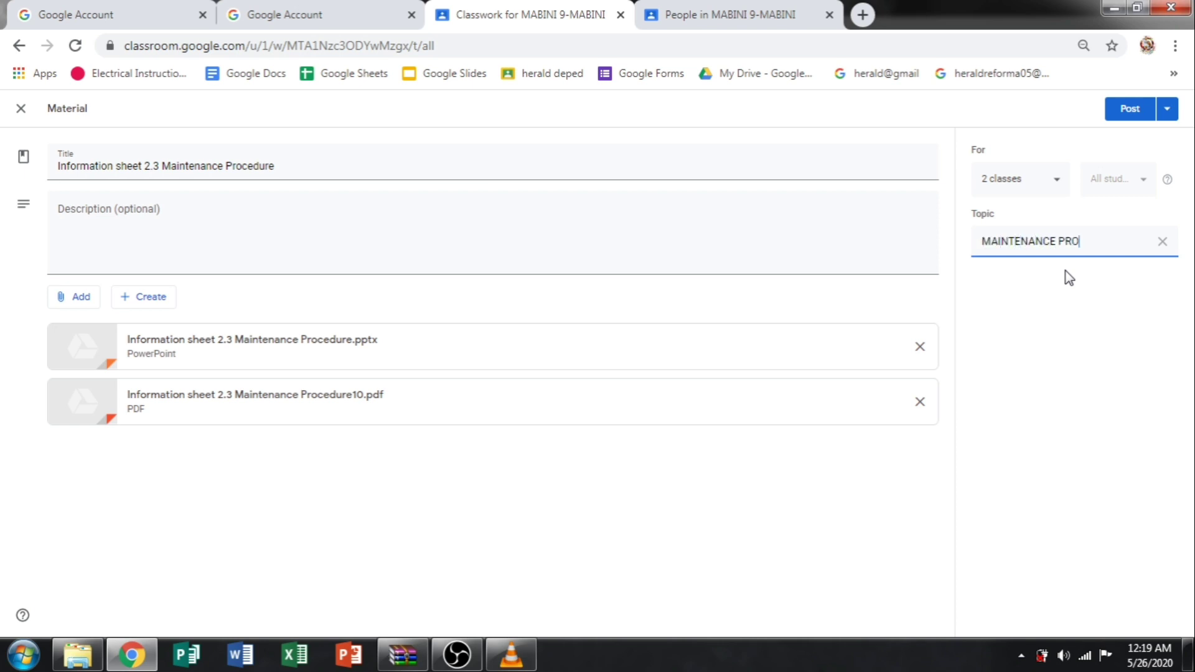
{"action": "type", "text": "CEDURE"}
{"action": "left_click", "coordinate": [1130, 116]}
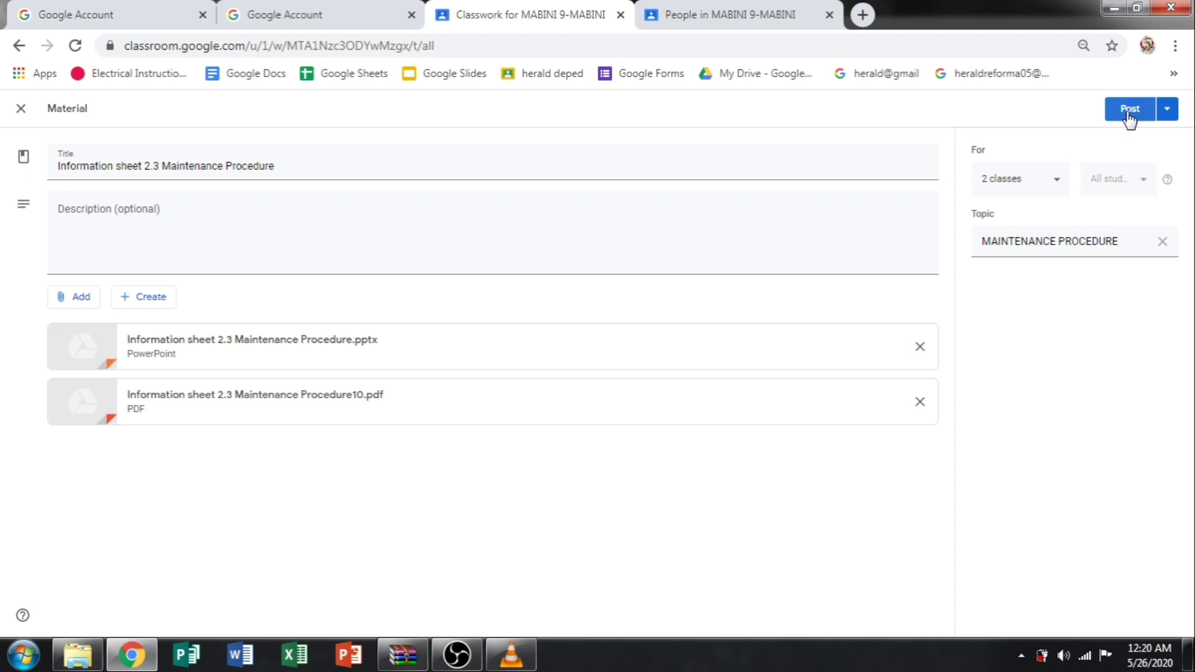
{"action": "left_click", "coordinate": [1130, 112]}
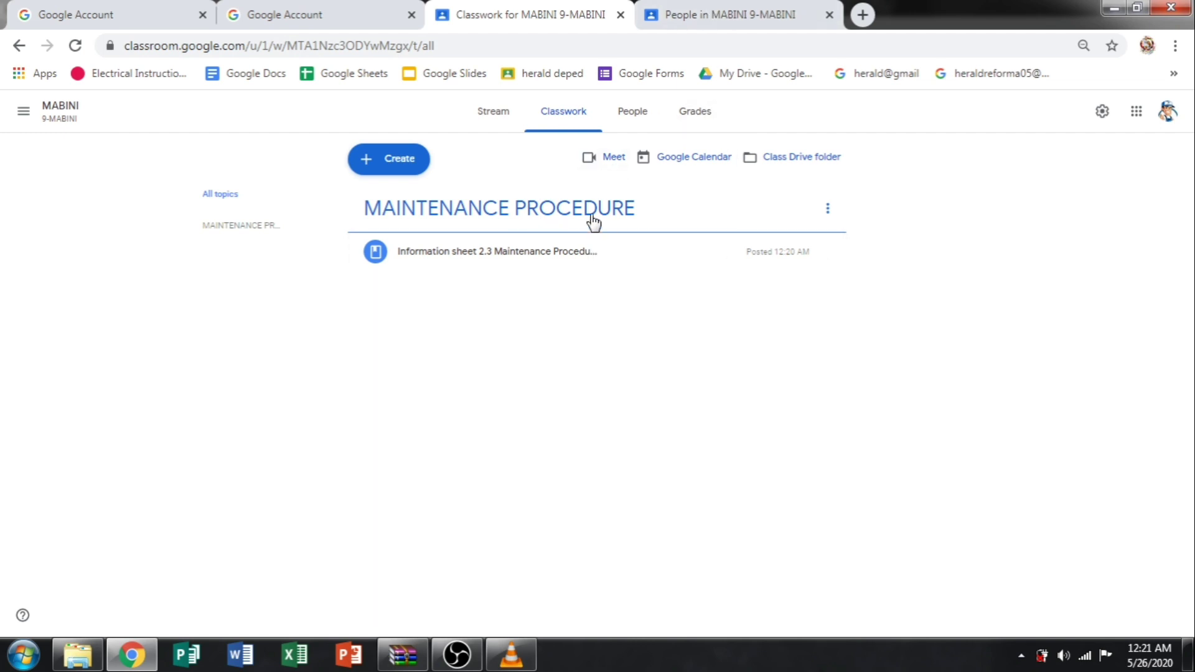
- In the student's view of the MABINI class, check the stream for the posted material and expand its entry in the classwork
{"action": "left_click", "coordinate": [732, 24]}
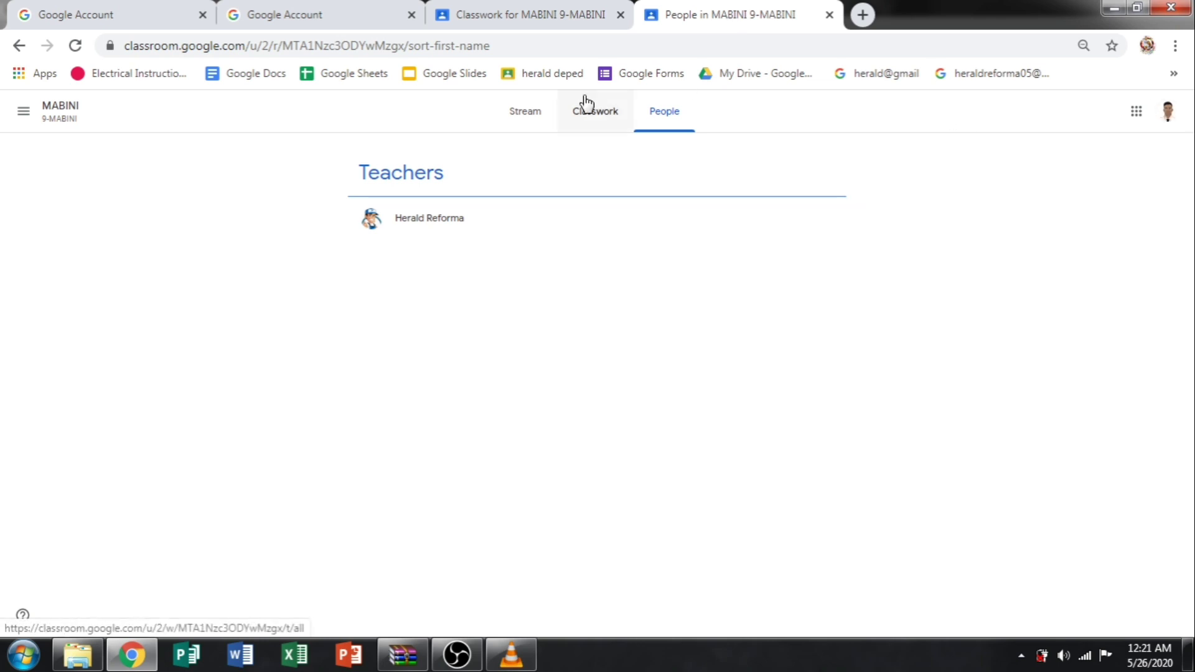
{"action": "left_click", "coordinate": [523, 122]}
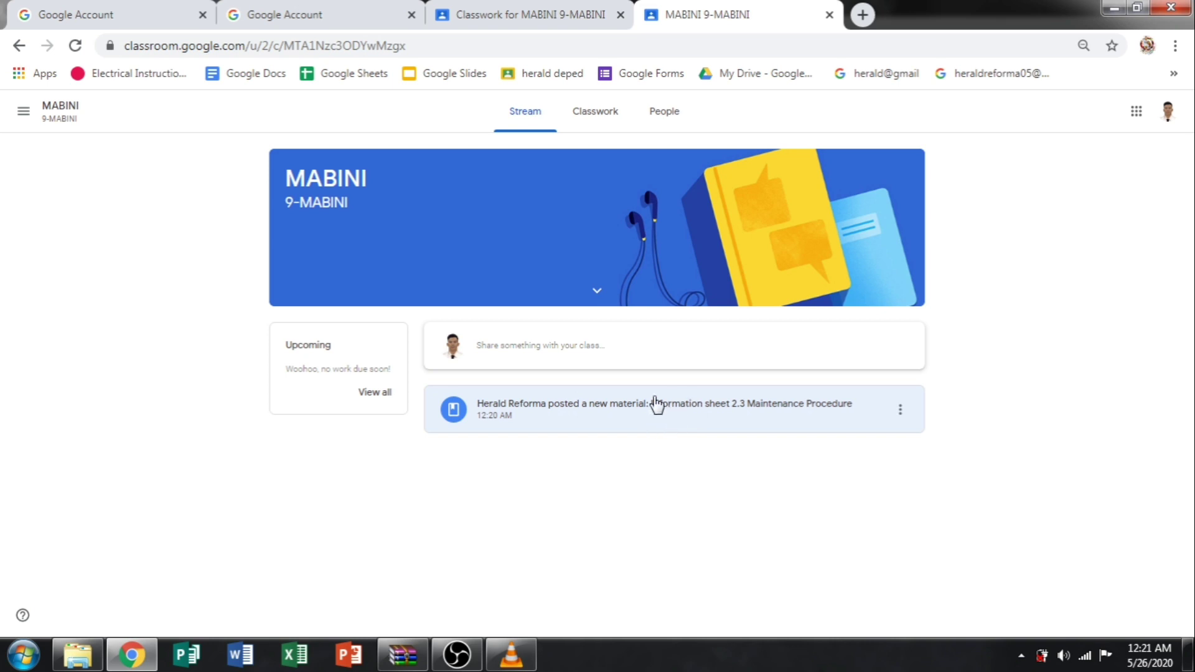
{"action": "left_click", "coordinate": [595, 116]}
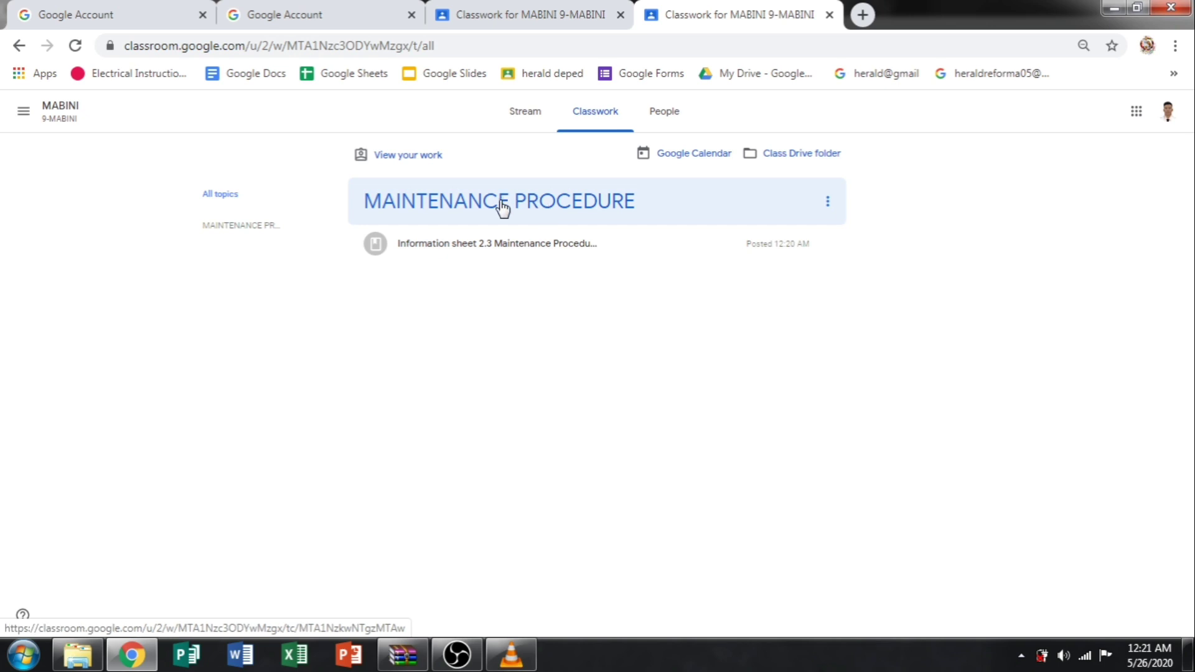
{"action": "left_click", "coordinate": [536, 249]}
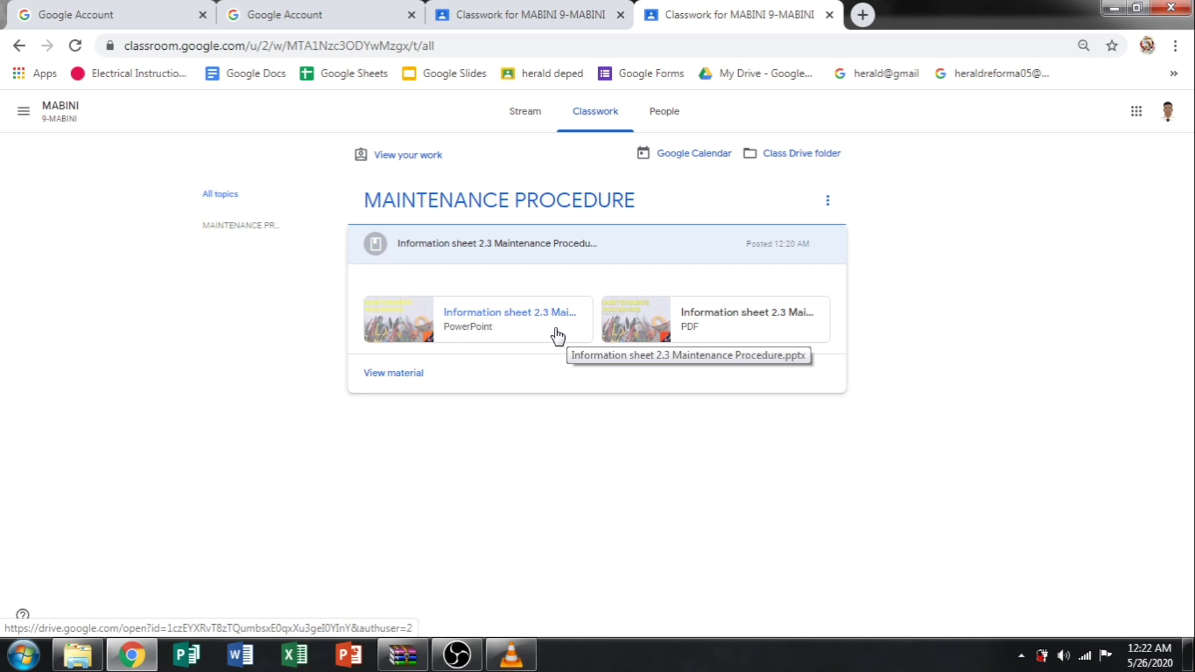
- Preview "Information sheet 2.3 Maintenance Procedure.pptx" from the student's account and examine how its slides are displayed
{"action": "left_click", "coordinate": [479, 325]}
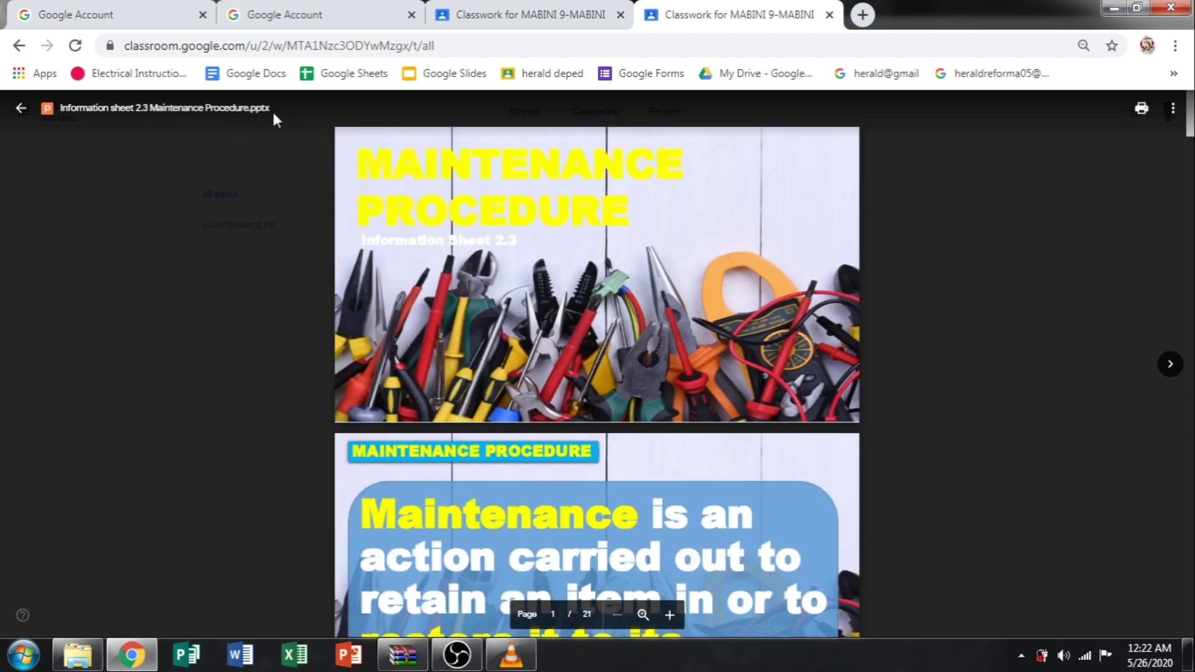
{"action": "scroll", "coordinate": [274, 114], "scroll_direction": "down", "scroll_amount": 4}
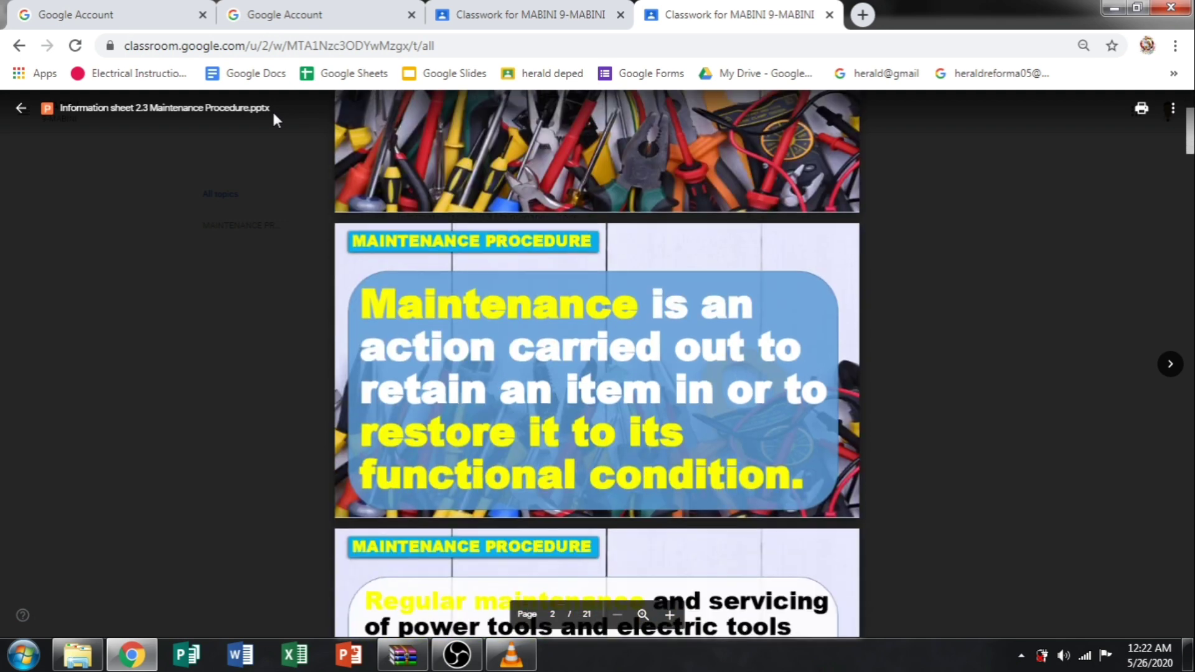
{"action": "scroll", "coordinate": [274, 114], "scroll_direction": "down", "scroll_amount": 7}
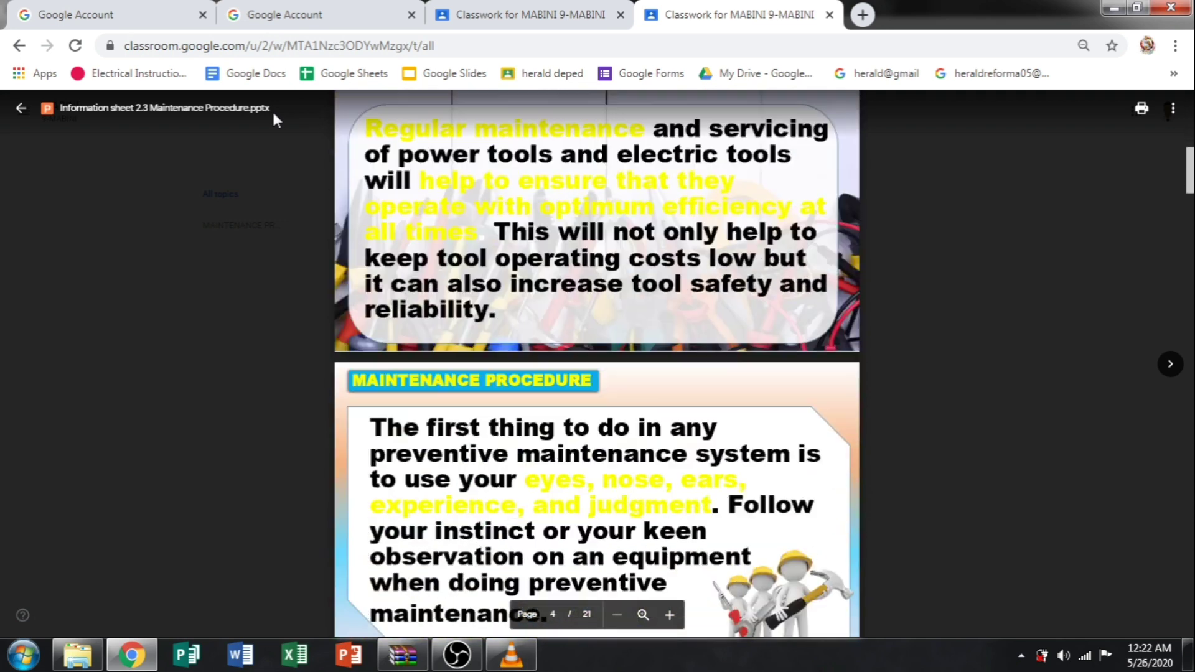
{"action": "scroll", "coordinate": [274, 114], "scroll_direction": "down", "scroll_amount": 9}
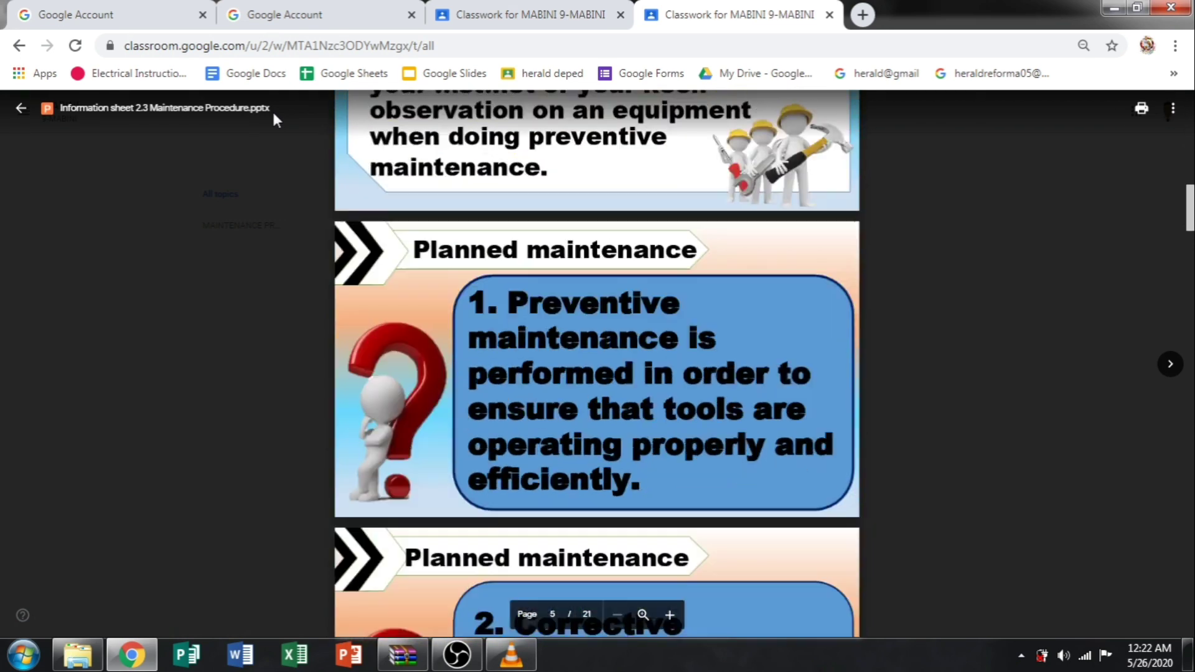
{"action": "scroll", "coordinate": [274, 115], "scroll_direction": "down", "scroll_amount": 5}
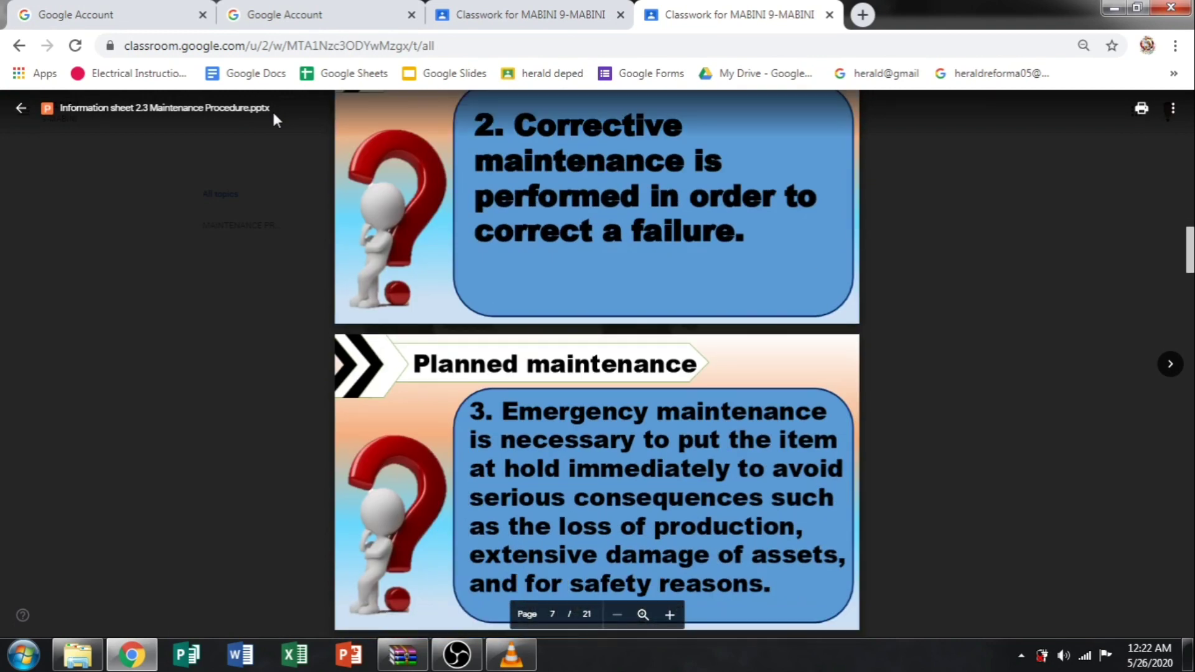
{"action": "scroll", "coordinate": [274, 115], "scroll_direction": "down", "scroll_amount": 13}
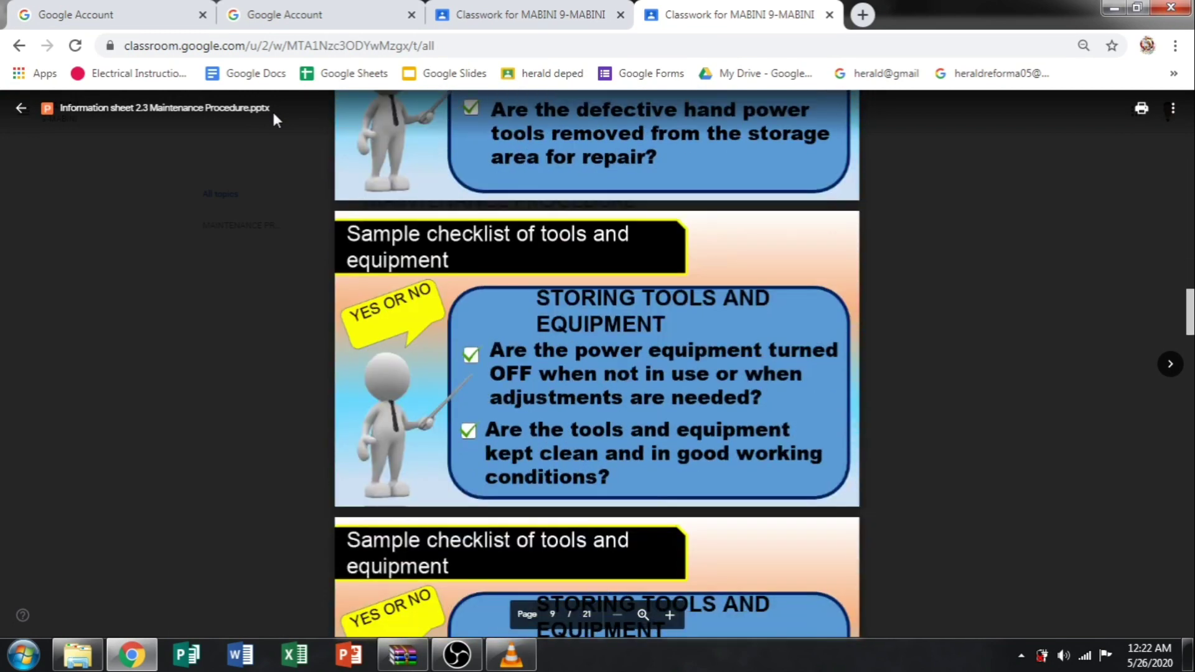
{"action": "scroll", "coordinate": [274, 115], "scroll_direction": "down", "scroll_amount": 15}
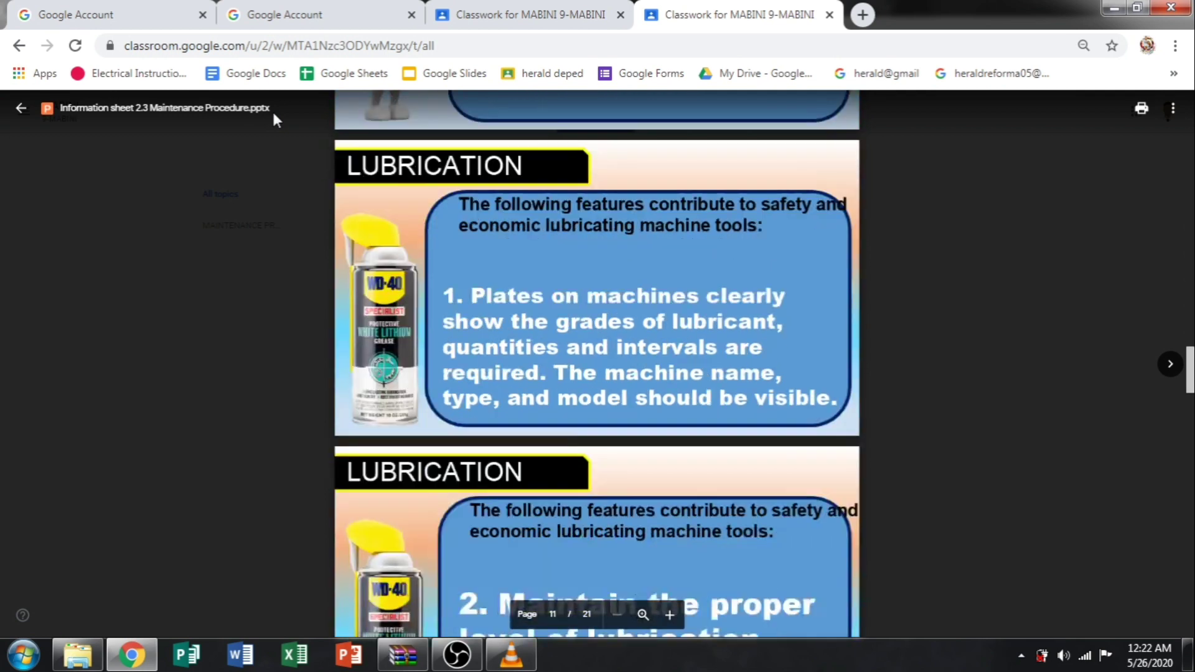
{"action": "scroll", "coordinate": [274, 115], "scroll_direction": "down", "scroll_amount": 5}
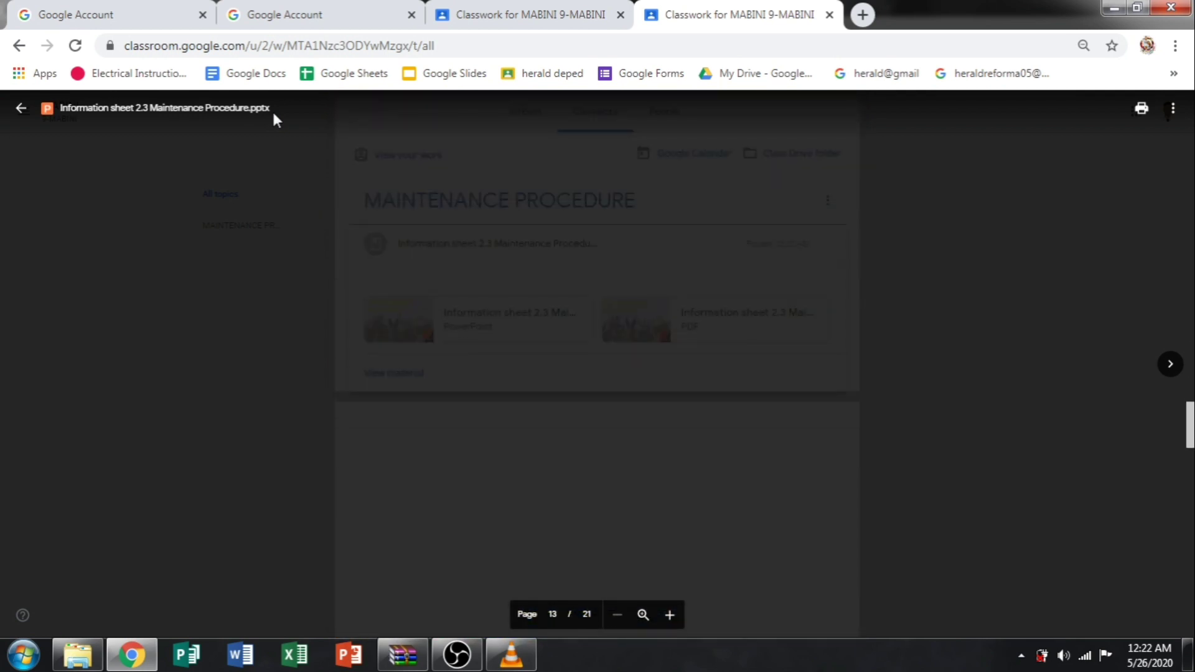
{"action": "scroll", "coordinate": [273, 114], "scroll_direction": "down", "scroll_amount": 3}
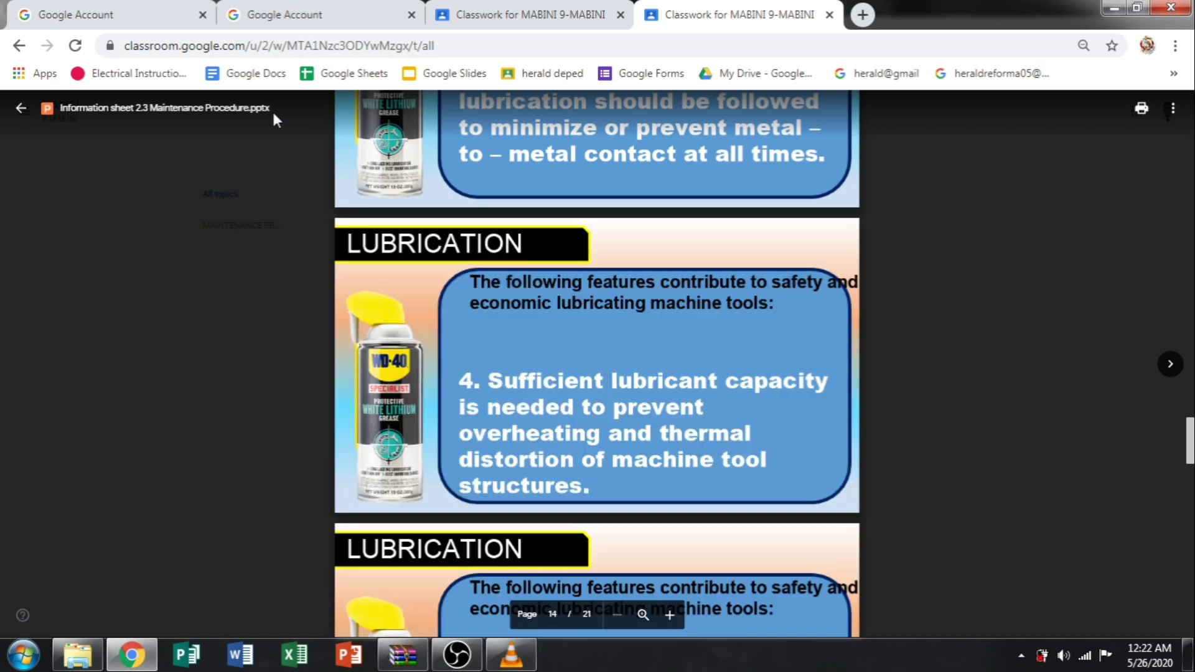
{"action": "scroll", "coordinate": [274, 114], "scroll_direction": "down", "scroll_amount": 4}
{"action": "scroll", "coordinate": [274, 115], "scroll_direction": "down", "scroll_amount": 4}
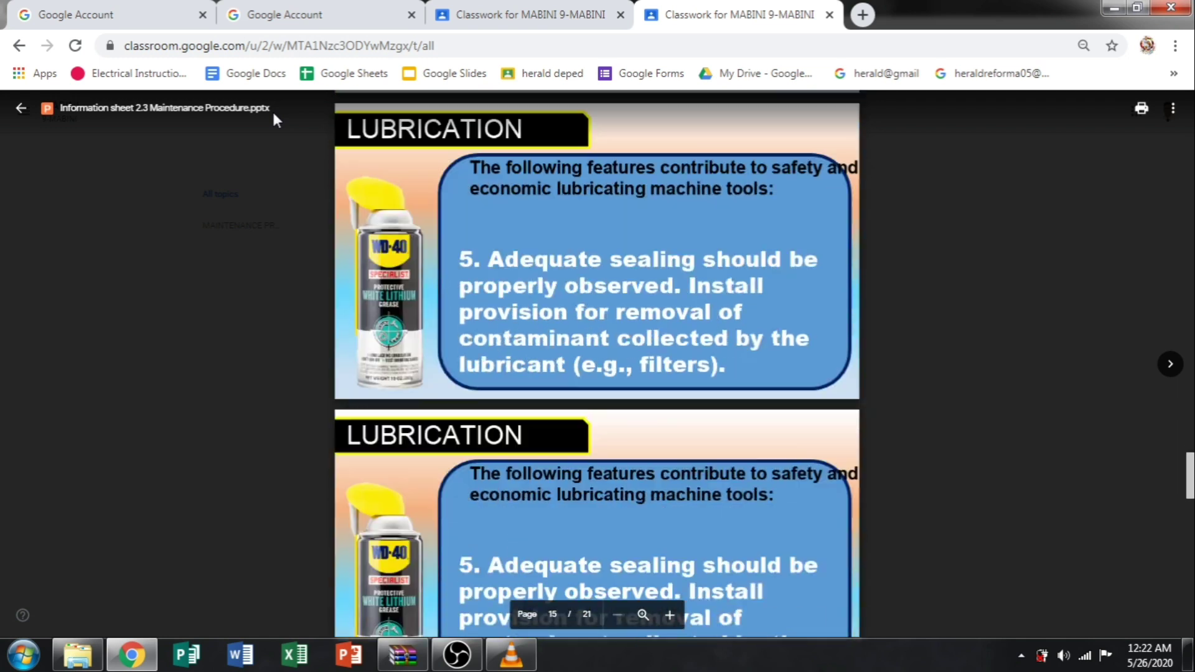
{"action": "scroll", "coordinate": [273, 115], "scroll_direction": "down", "scroll_amount": 3}
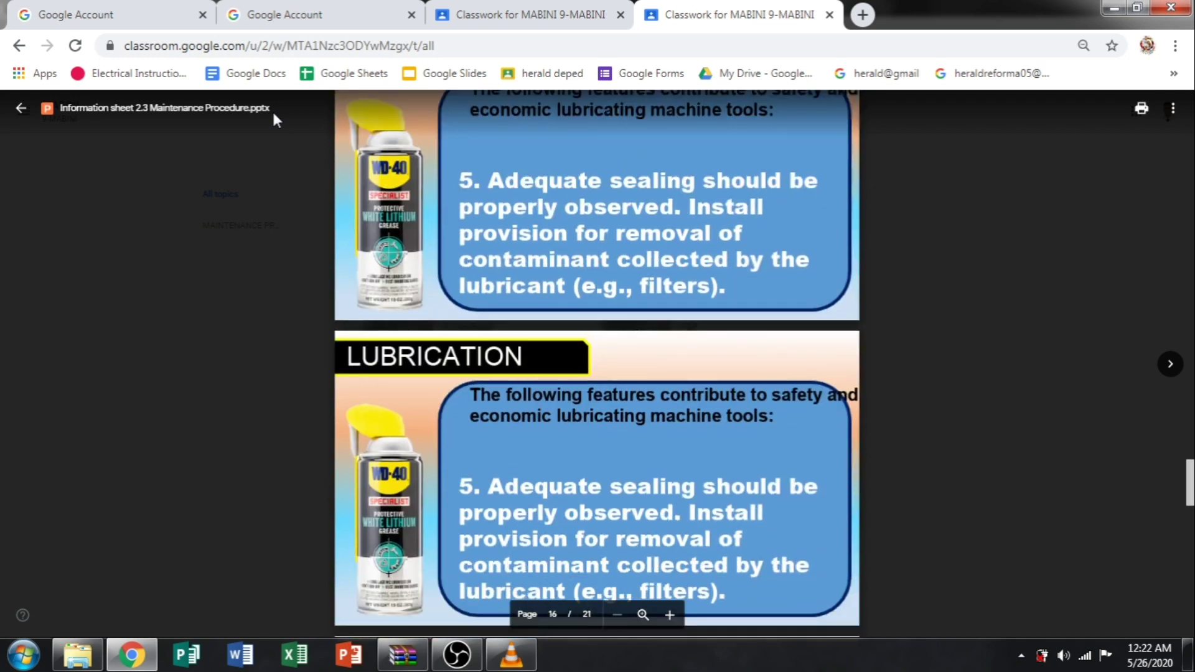
{"action": "scroll", "coordinate": [274, 115], "scroll_direction": "down", "scroll_amount": 12}
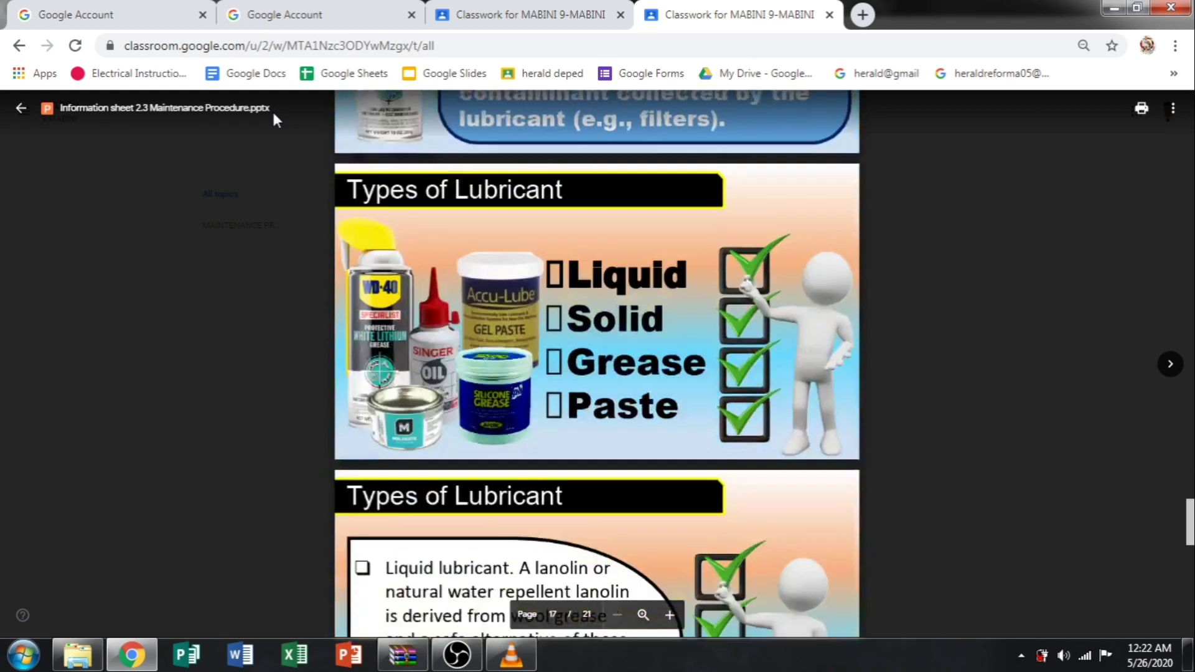
{"action": "scroll", "coordinate": [274, 115], "scroll_direction": "down", "scroll_amount": 5}
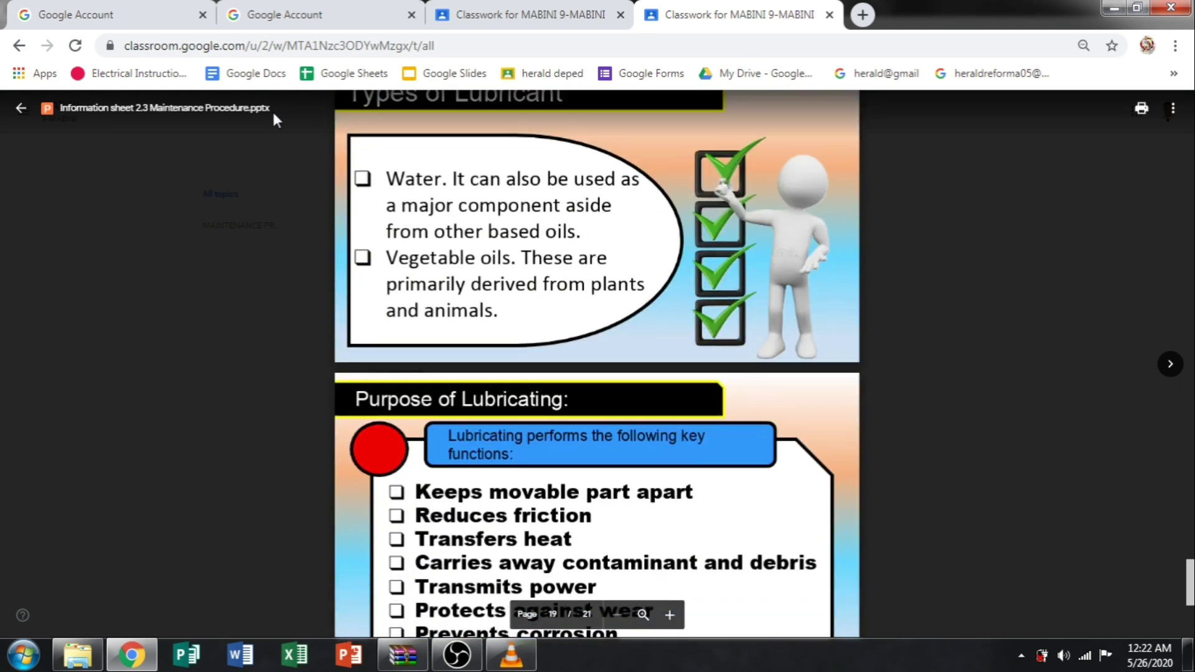
{"action": "scroll", "coordinate": [274, 115], "scroll_direction": "down", "scroll_amount": 1}
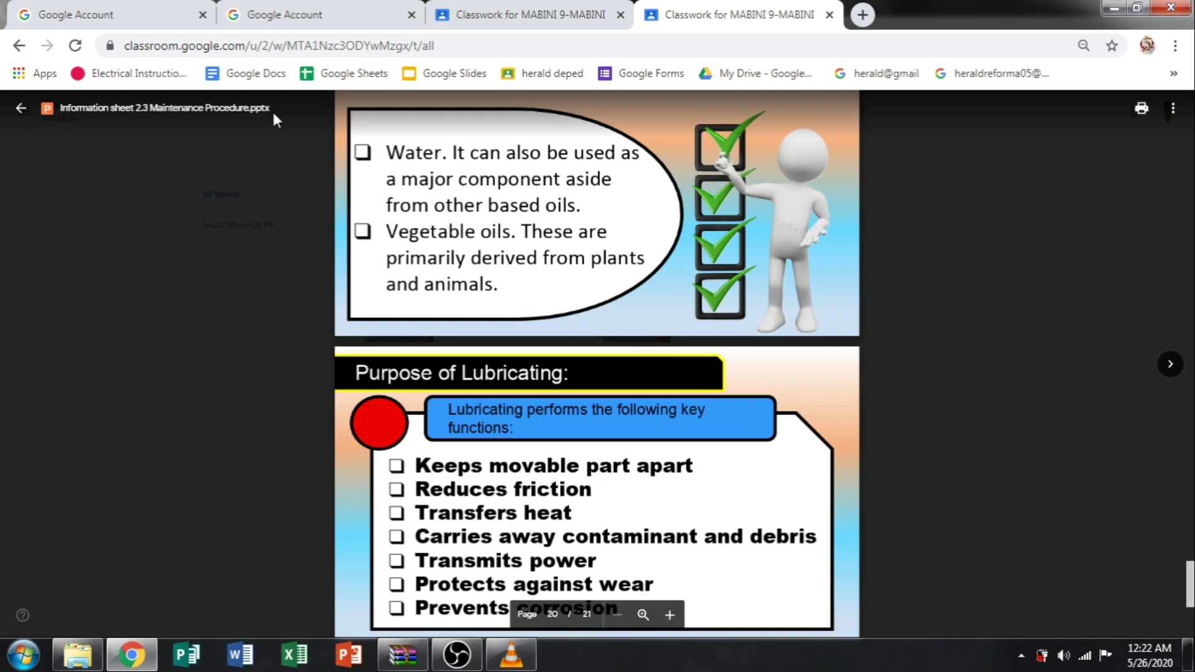
- Switch the preview to the PDF attachment and back to the PowerPoint file, and close the preview
{"action": "left_click", "coordinate": [1169, 364]}
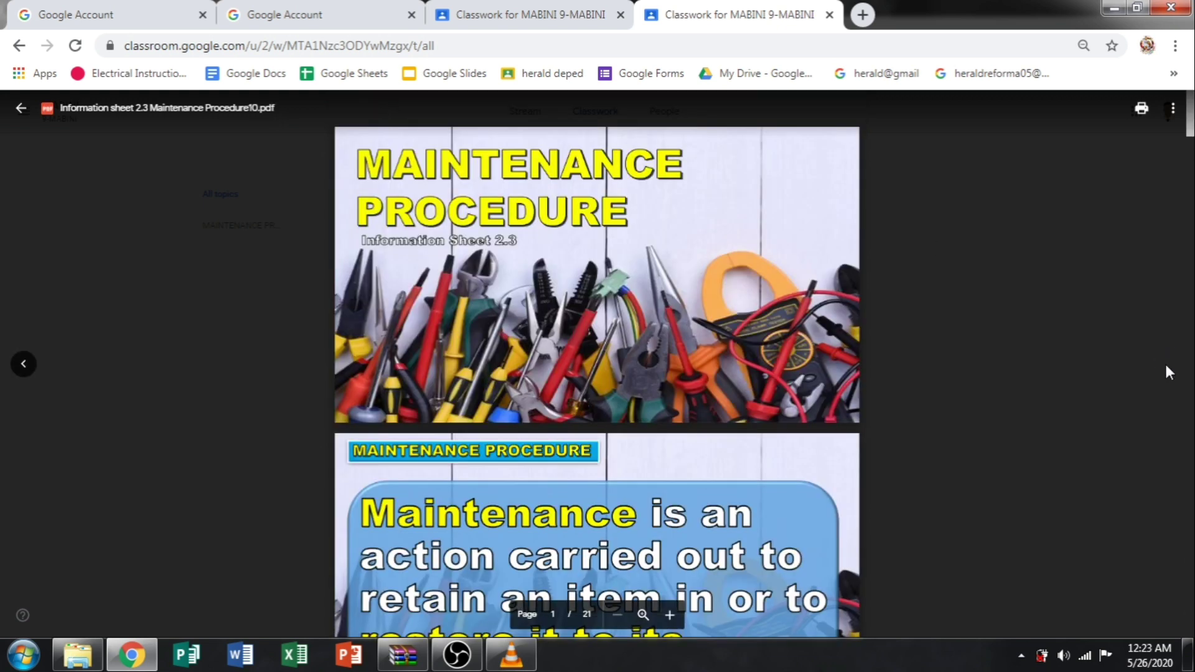
{"action": "left_click", "coordinate": [25, 365]}
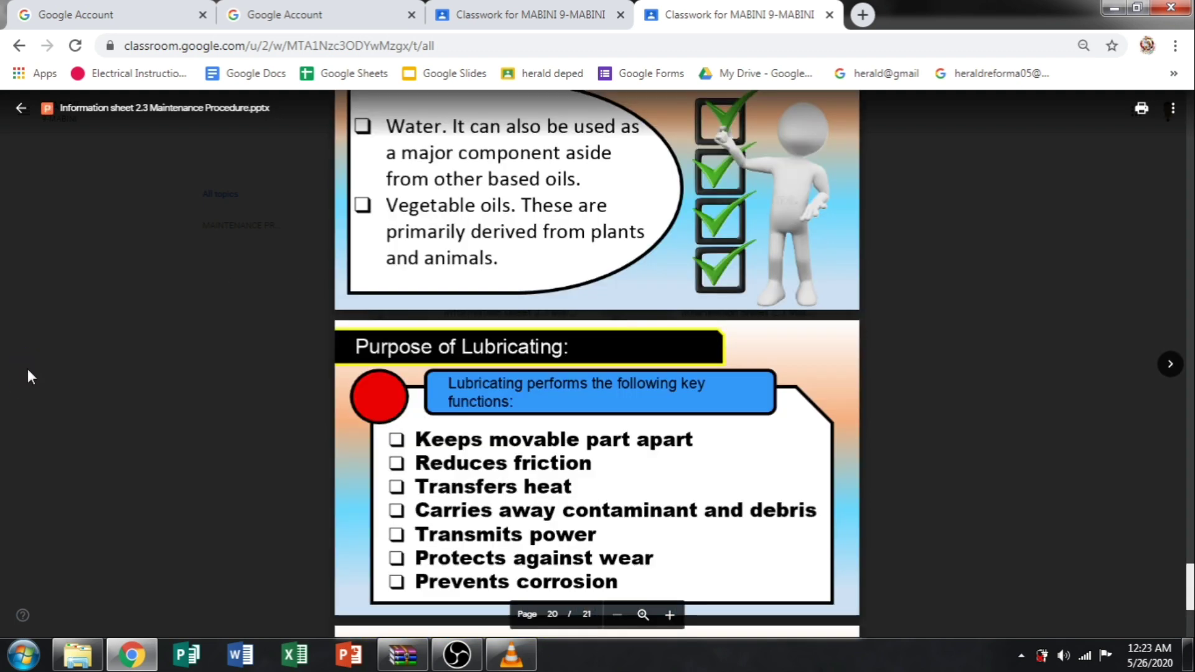
{"action": "left_click", "coordinate": [22, 110]}
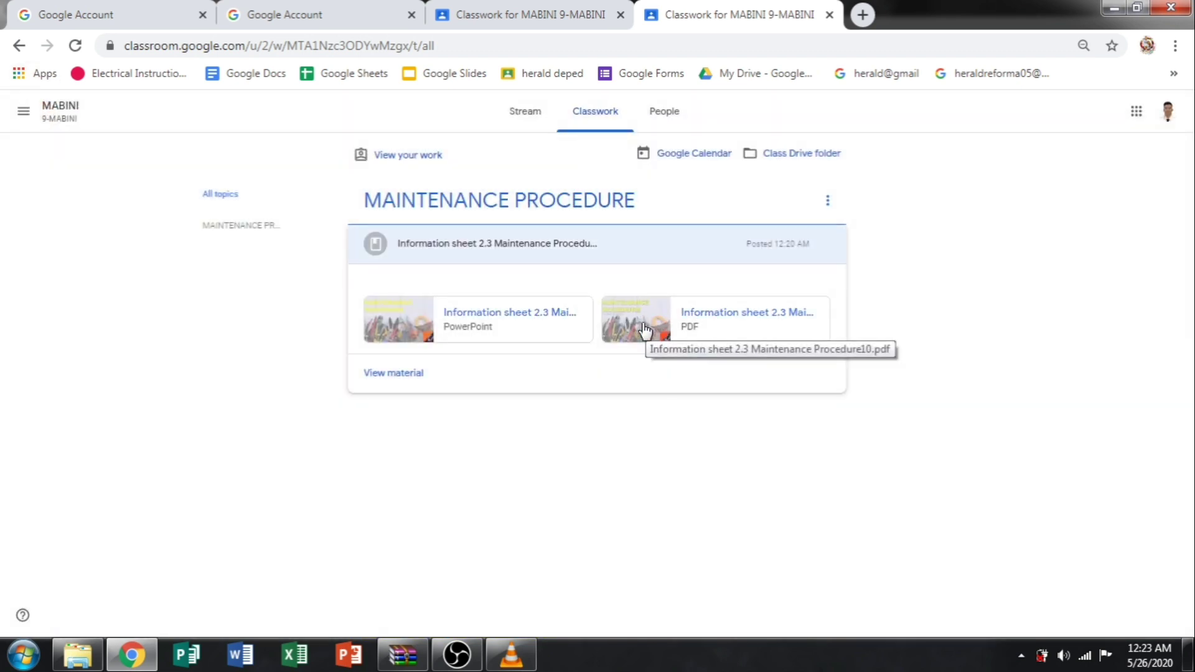
- Preview the material's attachments again, switch to "Information sheet 2.3 Maintenance Procedure10.pdf", and examine how its pages are displayed through to the last one
{"action": "left_click", "coordinate": [467, 340]}
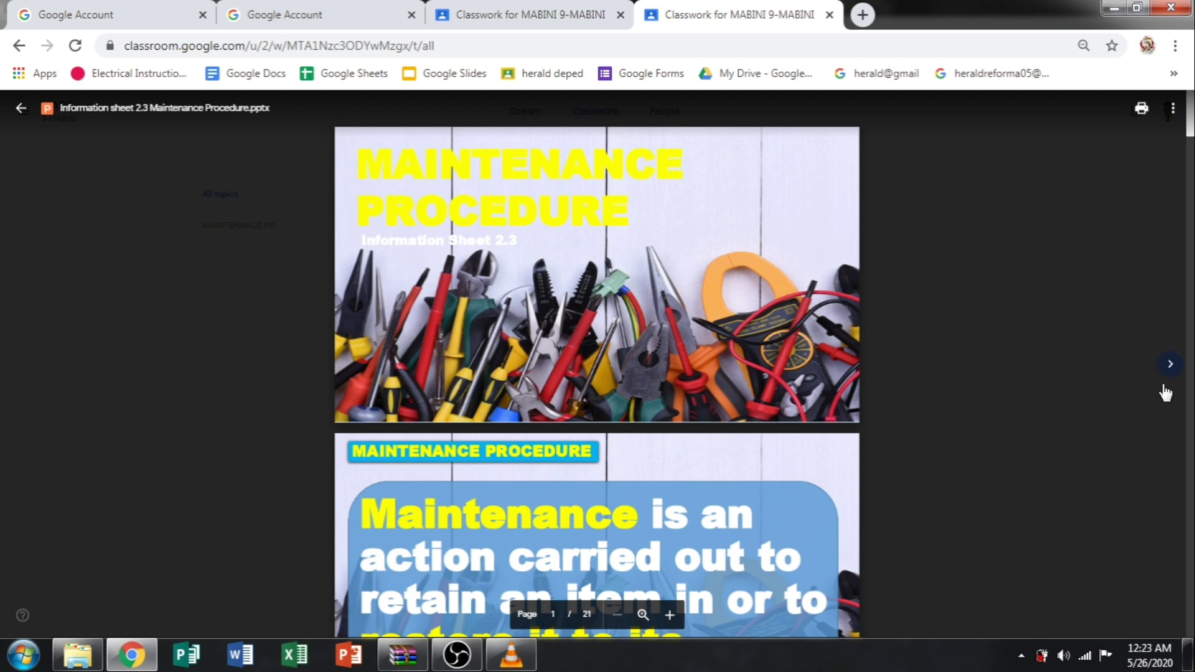
{"action": "left_click", "coordinate": [1173, 367]}
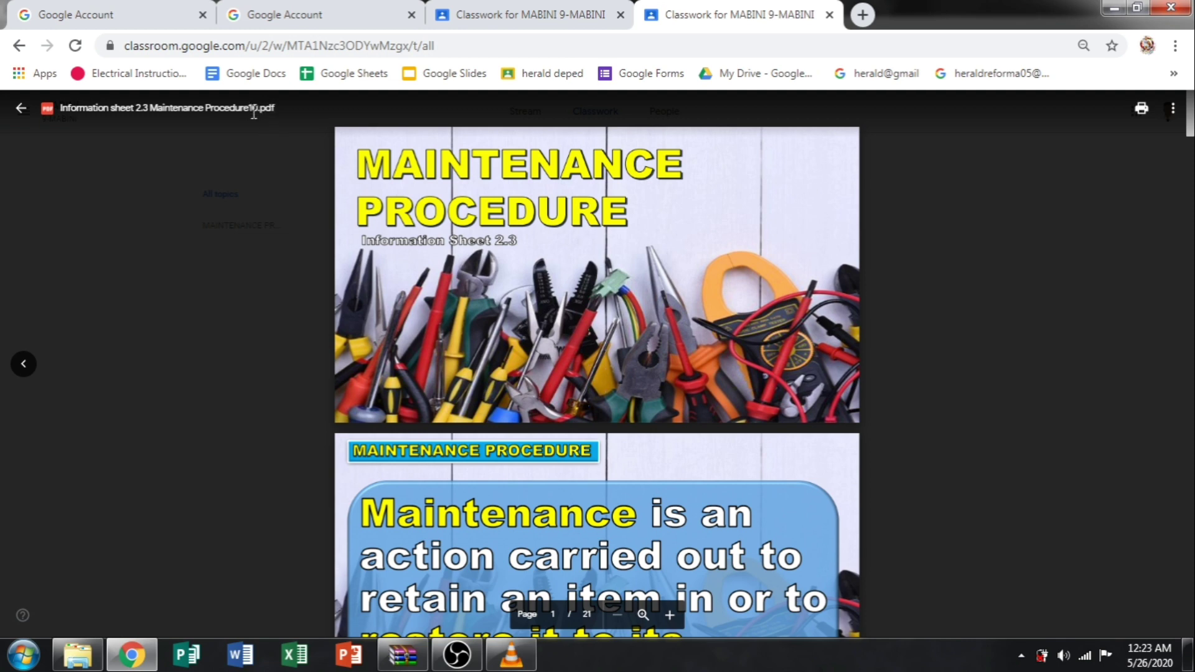
{"action": "scroll", "coordinate": [735, 481], "scroll_direction": "down", "scroll_amount": 10}
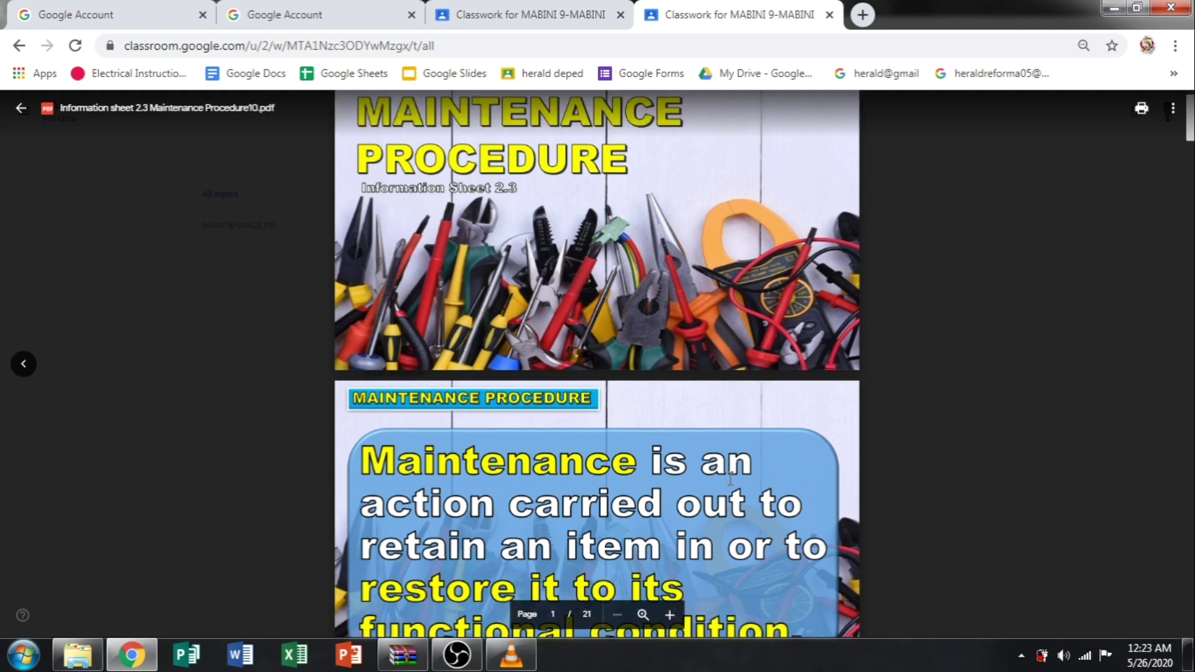
{"action": "scroll", "coordinate": [732, 480], "scroll_direction": "down", "scroll_amount": 15}
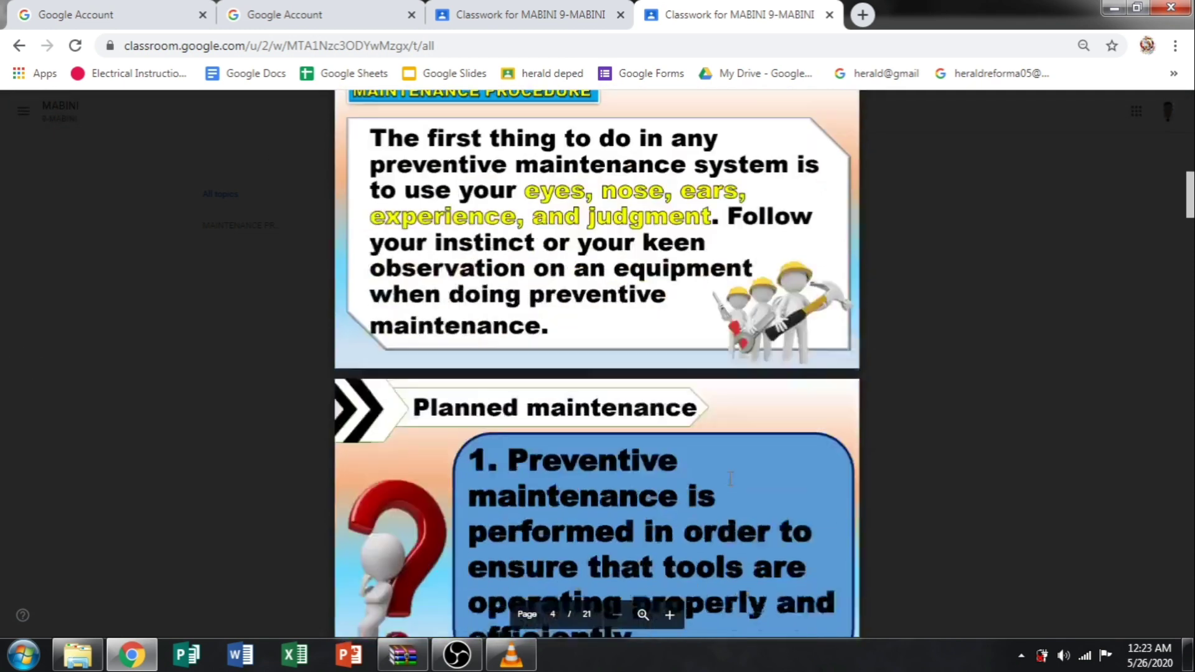
{"action": "scroll", "coordinate": [731, 475], "scroll_direction": "down", "scroll_amount": 20}
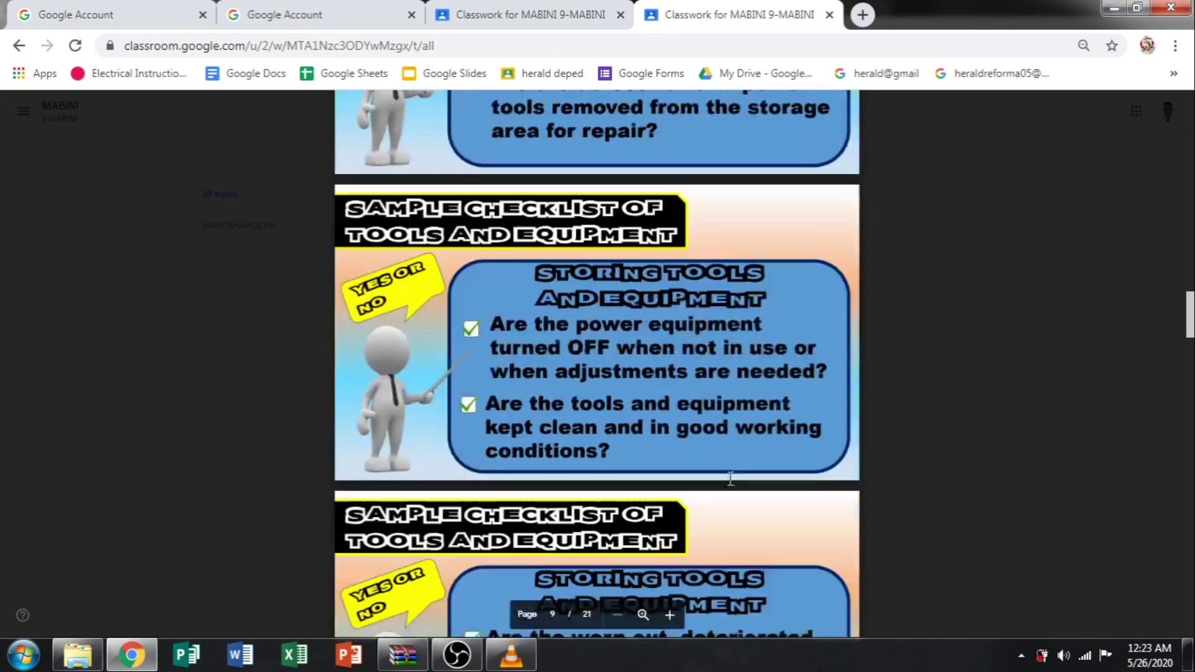
{"action": "scroll", "coordinate": [731, 480], "scroll_direction": "down", "scroll_amount": 20}
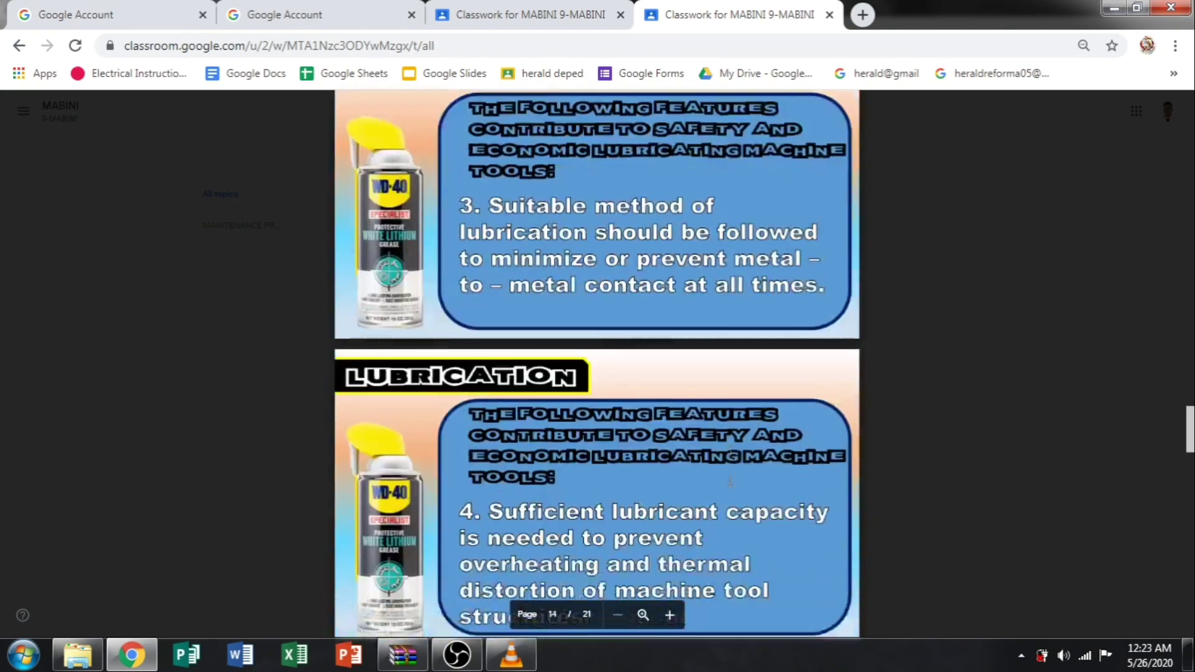
{"action": "scroll", "coordinate": [732, 479], "scroll_direction": "down", "scroll_amount": 20}
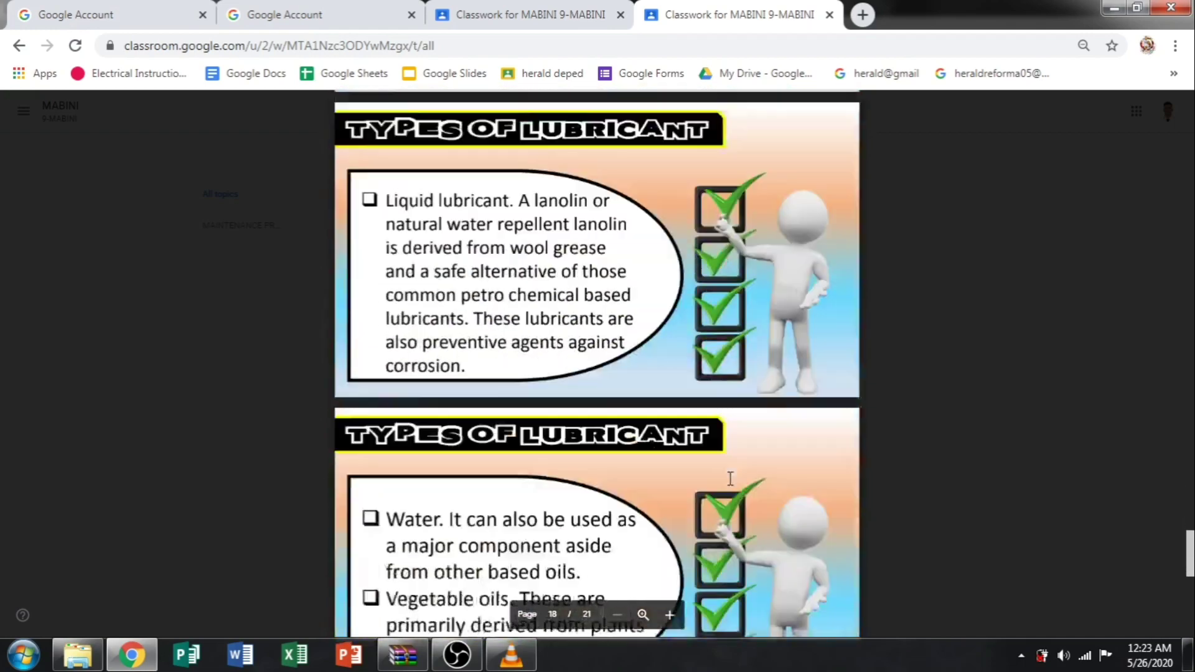
{"action": "scroll", "coordinate": [731, 478], "scroll_direction": "down", "scroll_amount": 2}
- Review the PDF's pages in reverse from the last page to the title page, and close the preview
{"action": "scroll", "coordinate": [731, 479], "scroll_direction": "up", "scroll_amount": 12}
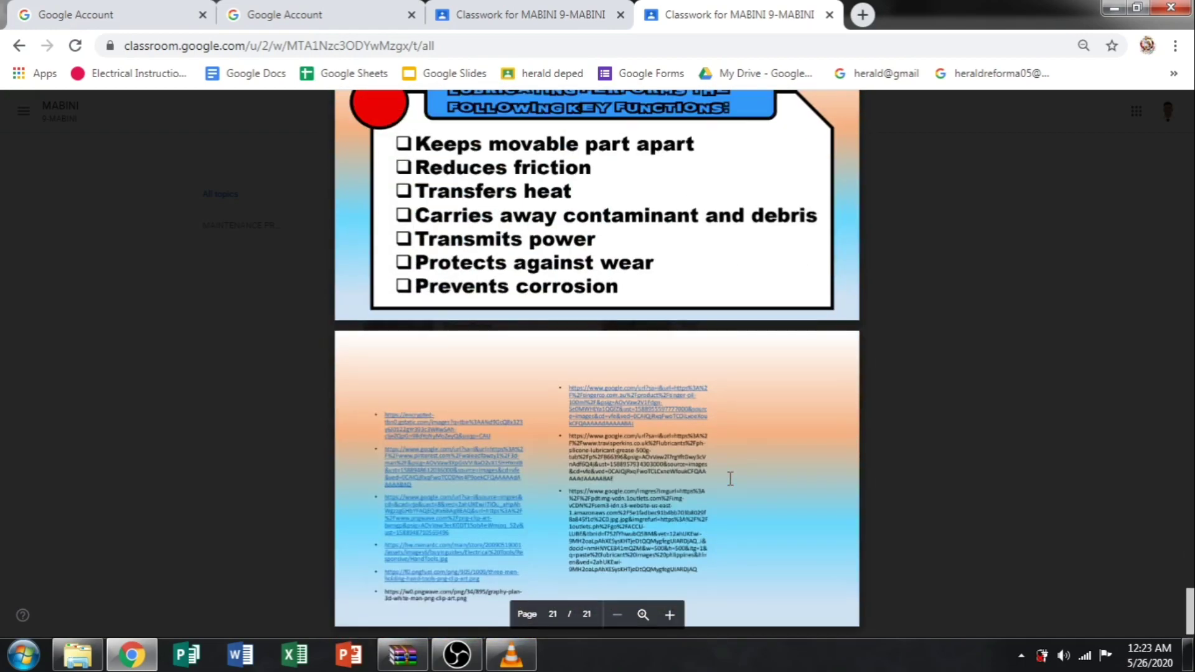
{"action": "scroll", "coordinate": [731, 477], "scroll_direction": "up", "scroll_amount": 20}
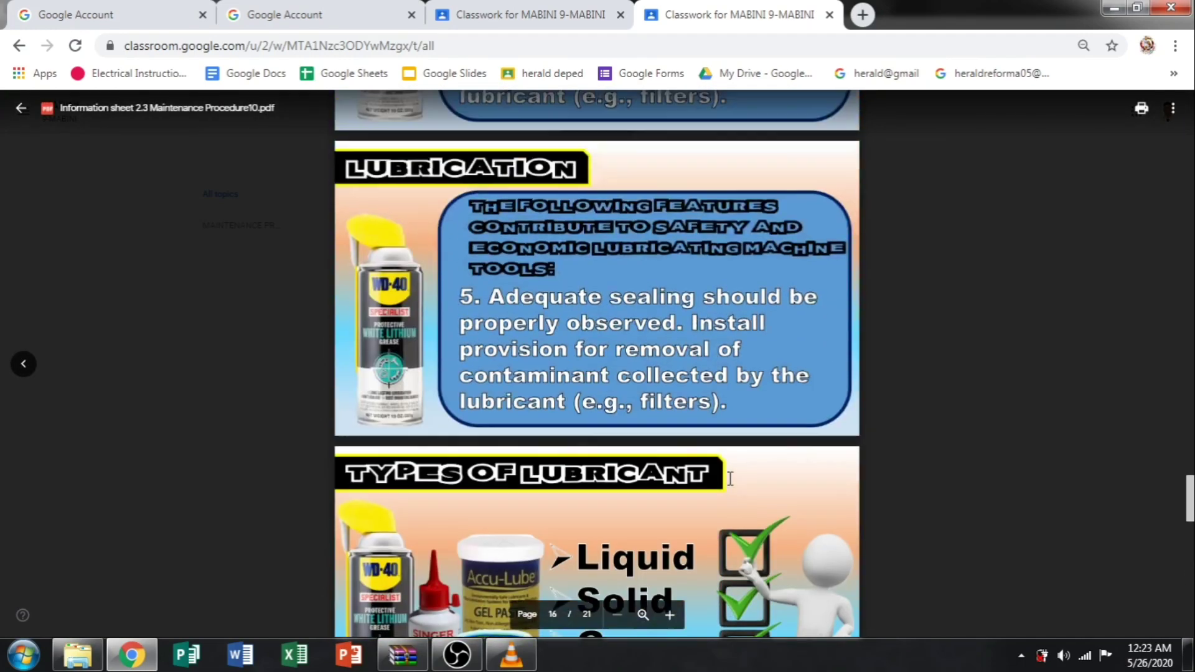
{"action": "scroll", "coordinate": [731, 479], "scroll_direction": "up", "scroll_amount": 20}
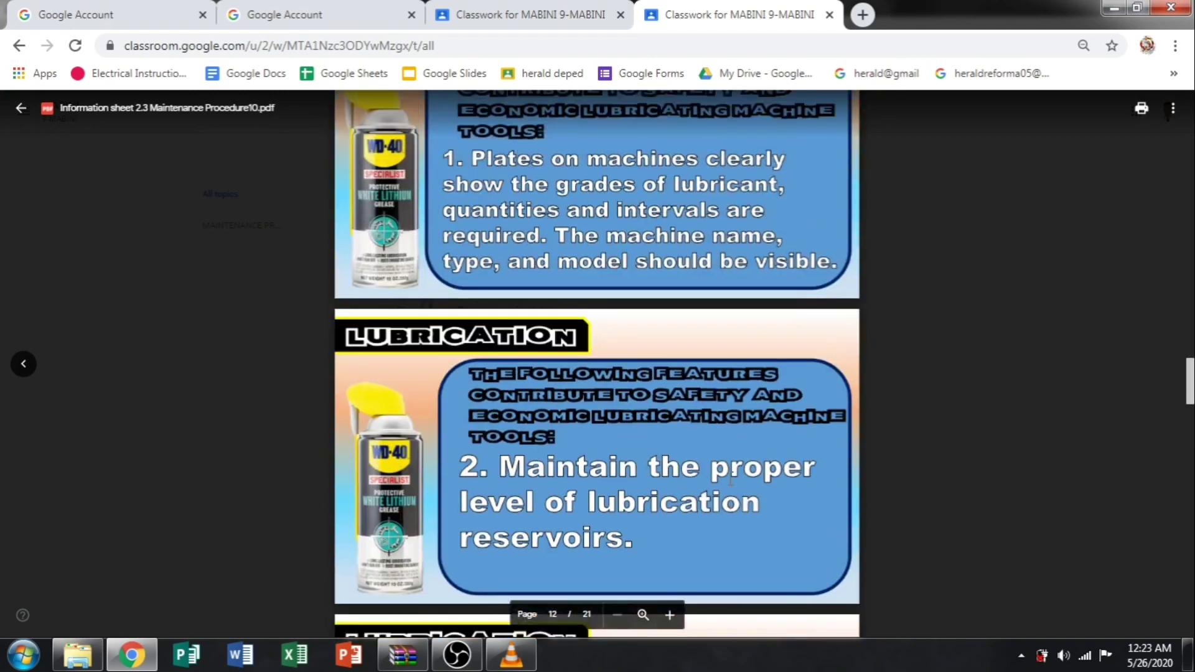
{"action": "scroll", "coordinate": [731, 479], "scroll_direction": "up", "scroll_amount": 20}
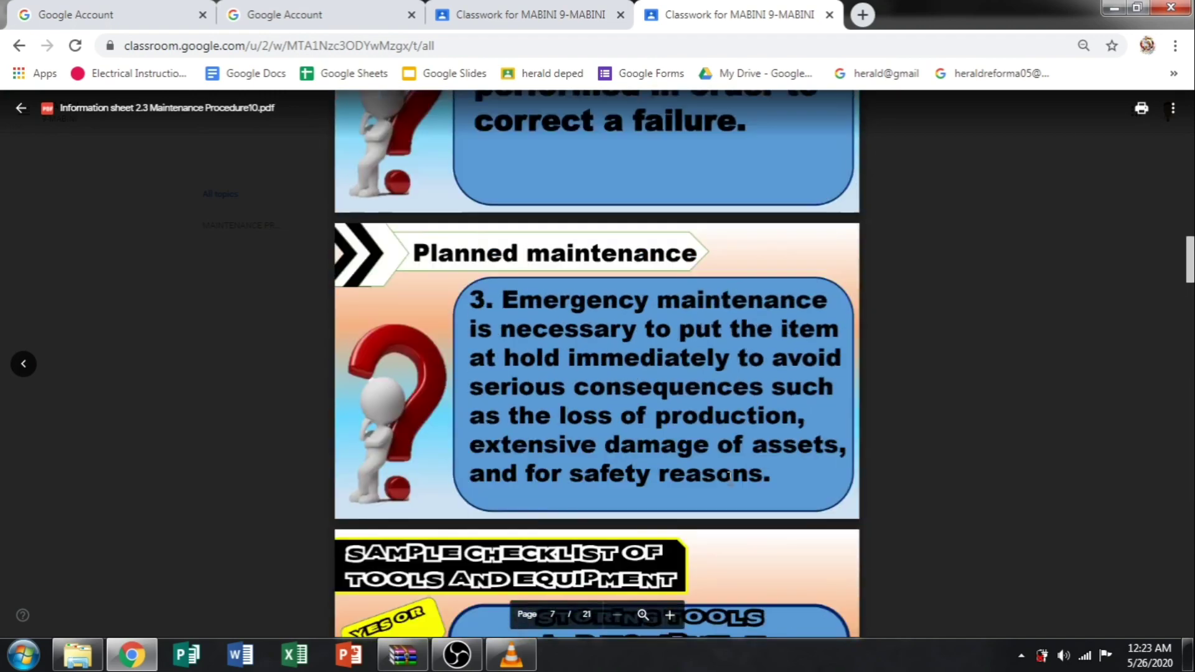
{"action": "scroll", "coordinate": [730, 477], "scroll_direction": "up", "scroll_amount": 3}
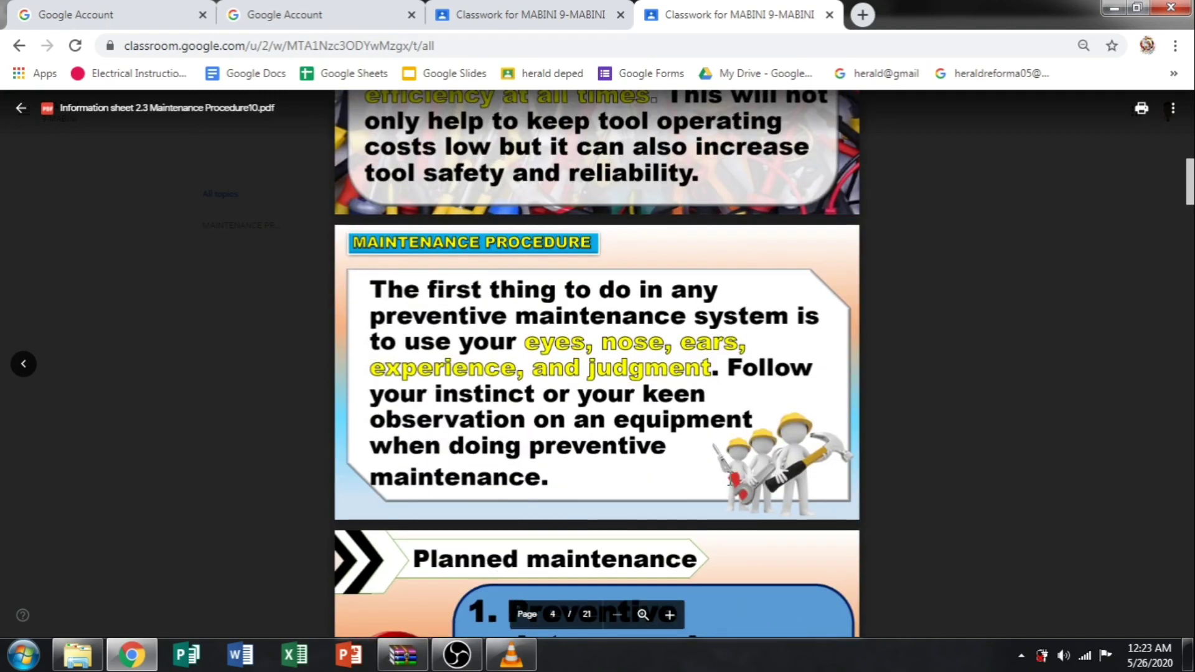
{"action": "scroll", "coordinate": [731, 479], "scroll_direction": "up", "scroll_amount": 13}
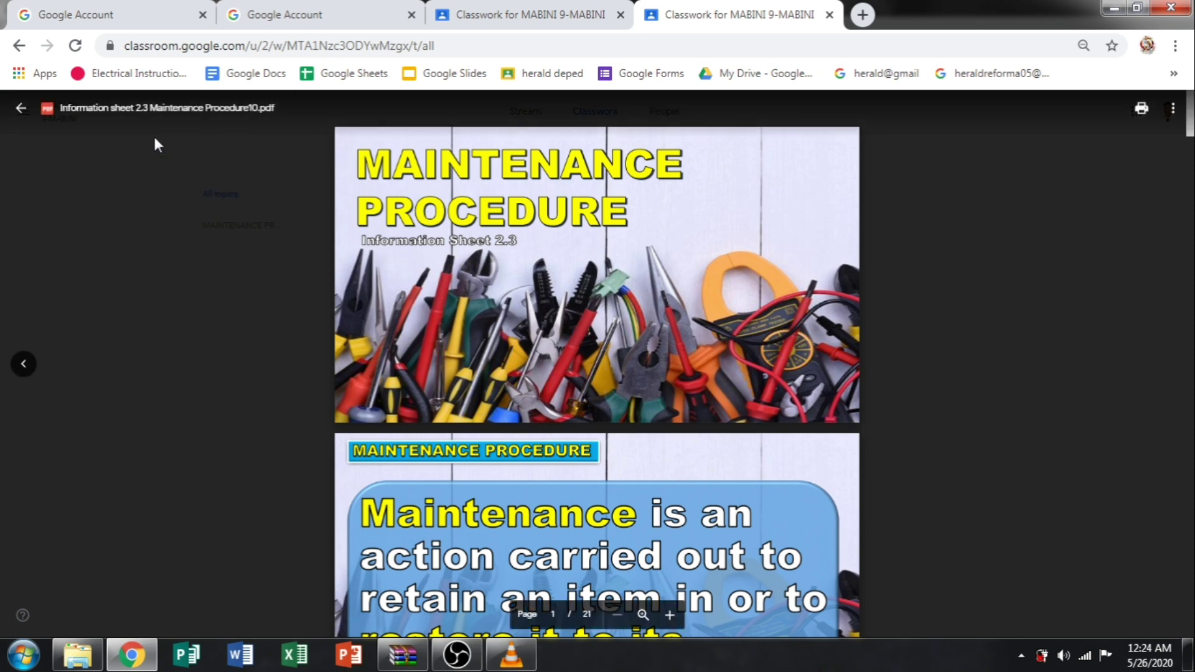
{"action": "left_click", "coordinate": [21, 109]}
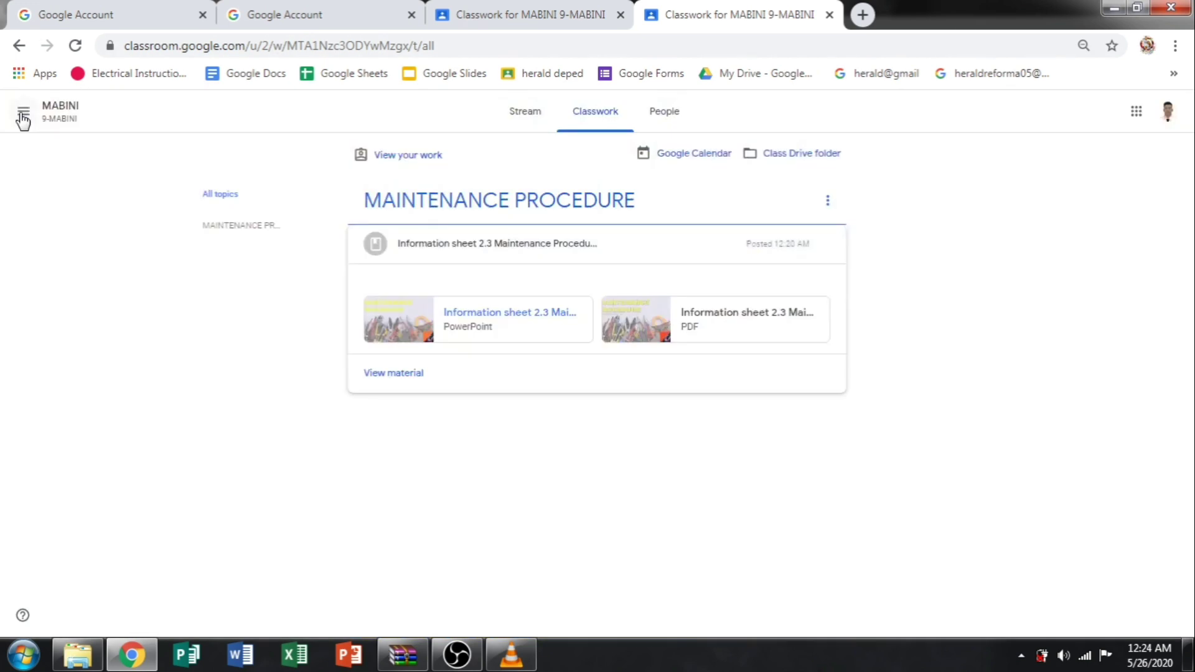